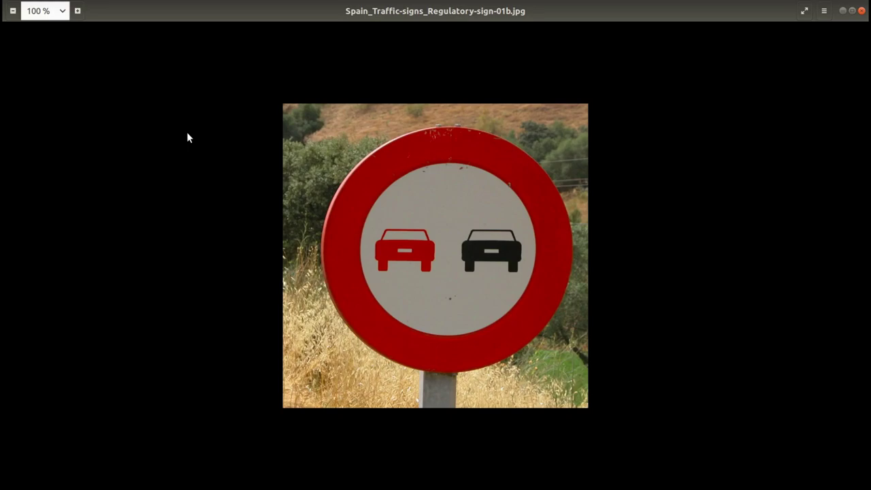
Close Image Viewer showing Spain_Traffic-signs_Regulatory-sign-01b.jpg with Ctrl+W.
{"action": "key", "text": "ctrl+w"}
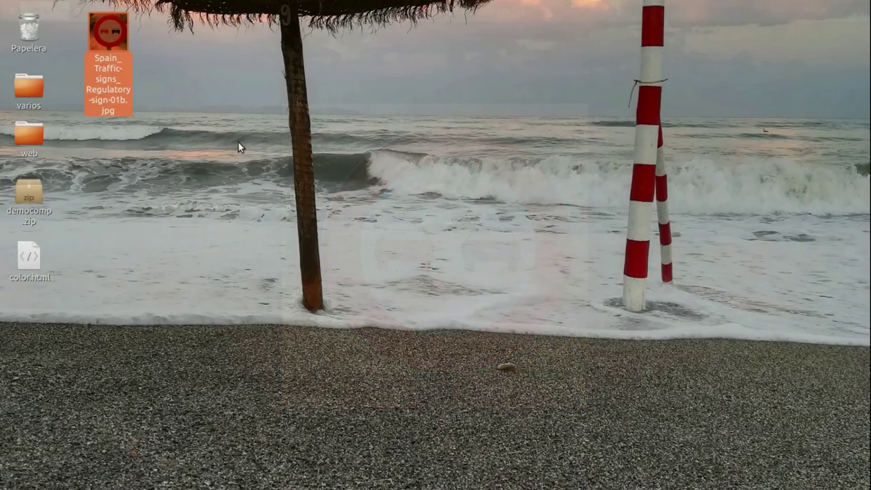
Open Spain_Traffic-signs_Regulatory-sign-01b.jpg in Inkscape via 'Abrir con otra aplicación'.
{"action": "right_click", "coordinate": [109, 33]}
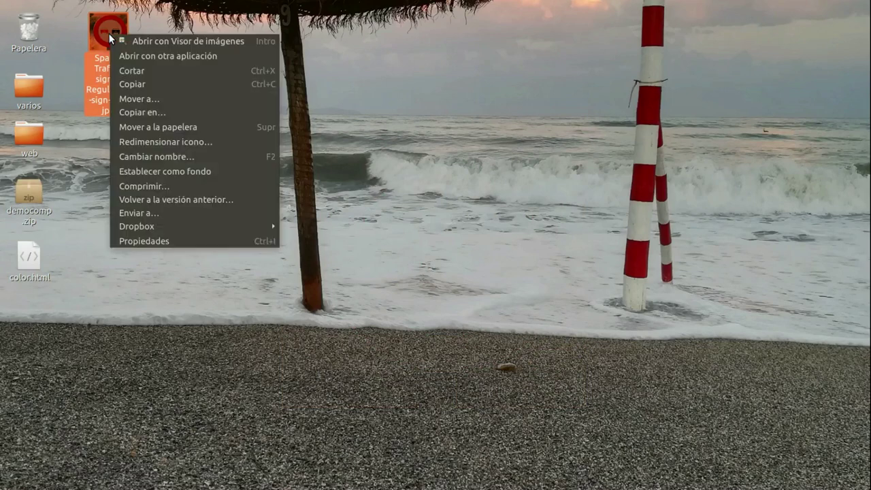
{"action": "left_click", "coordinate": [129, 54]}
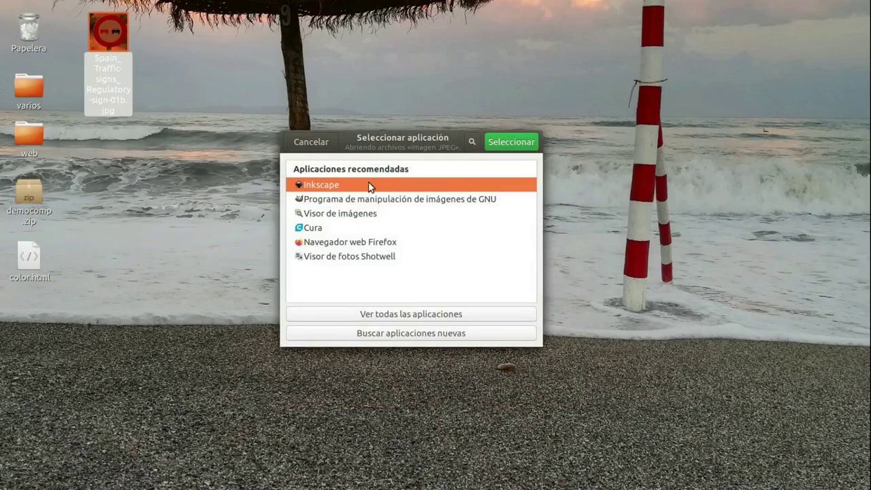
{"action": "left_click", "coordinate": [502, 144]}
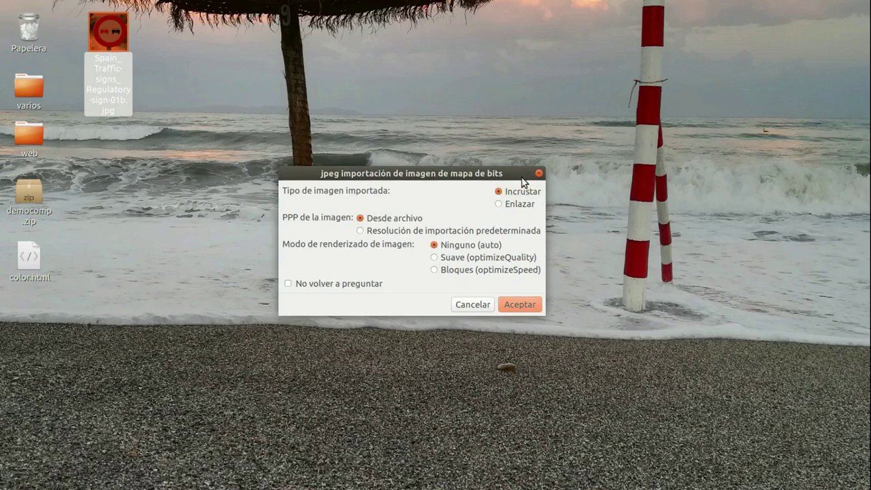
Import the jpeg with Enlazar instead of Incrustar and accept.
{"action": "left_click", "coordinate": [497, 205]}
{"action": "left_click", "coordinate": [139, 64]}
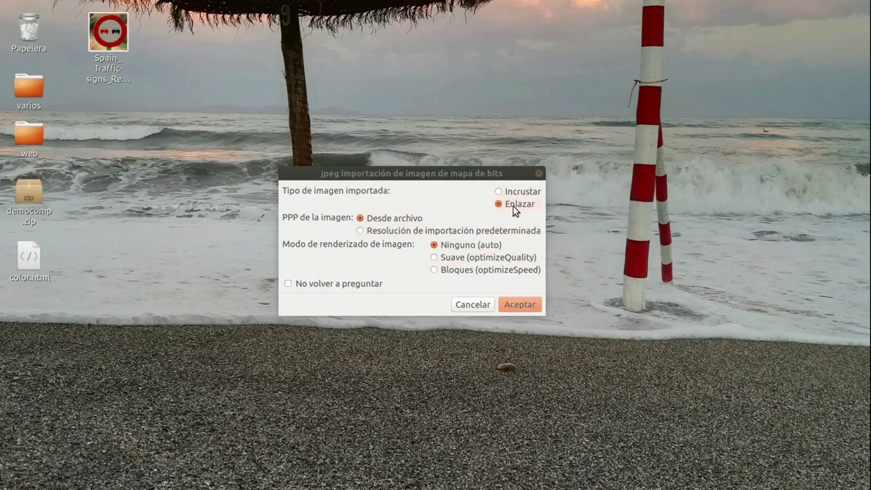
{"action": "left_click", "coordinate": [520, 305]}
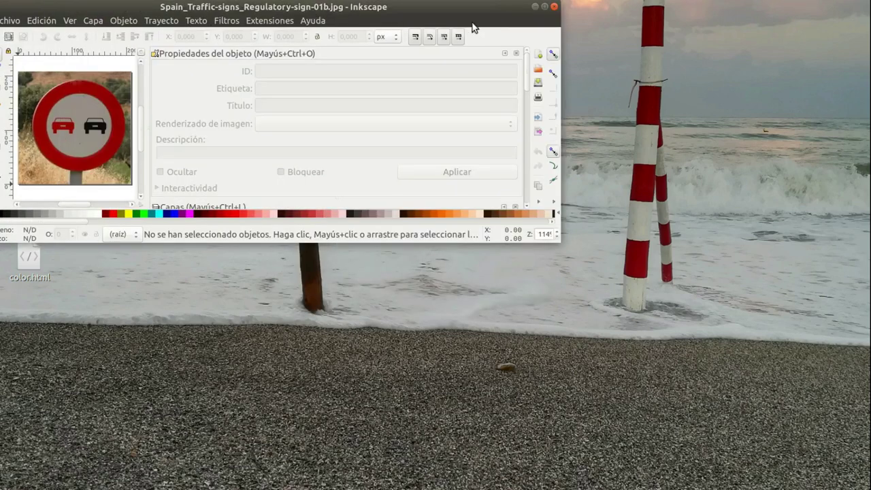
Maximise Inkscape, show the Relleno y borde dialog, and select the ellipse tool.
{"action": "left_click", "coordinate": [545, 9]}
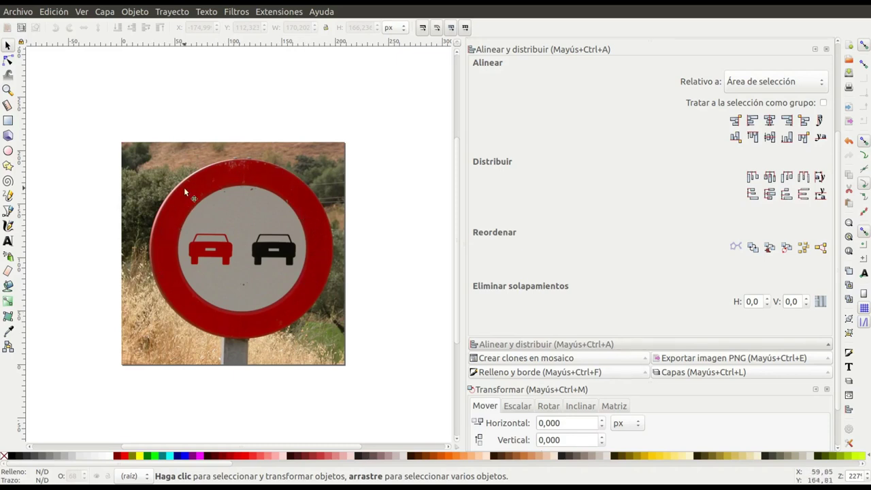
{"action": "key", "text": "ctrl+shift+f"}
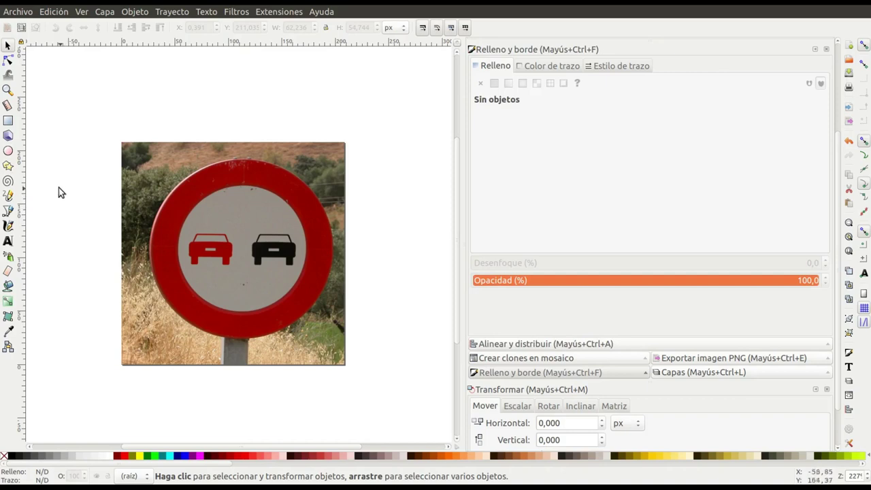
{"action": "left_click", "coordinate": [6, 154]}
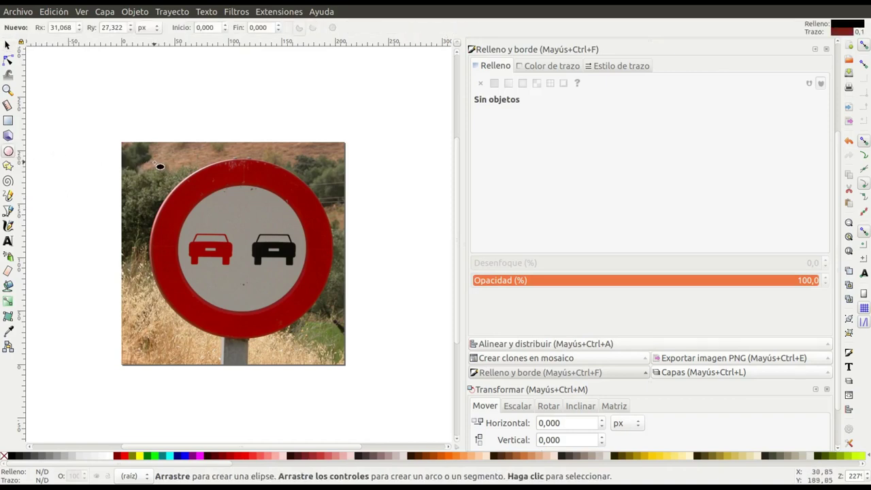
Draw a black circle fitted to the sign's outer edge at 55% opacity.
{"action": "left_click_drag", "start_coordinate": [155, 162], "coordinate": [329, 338]}
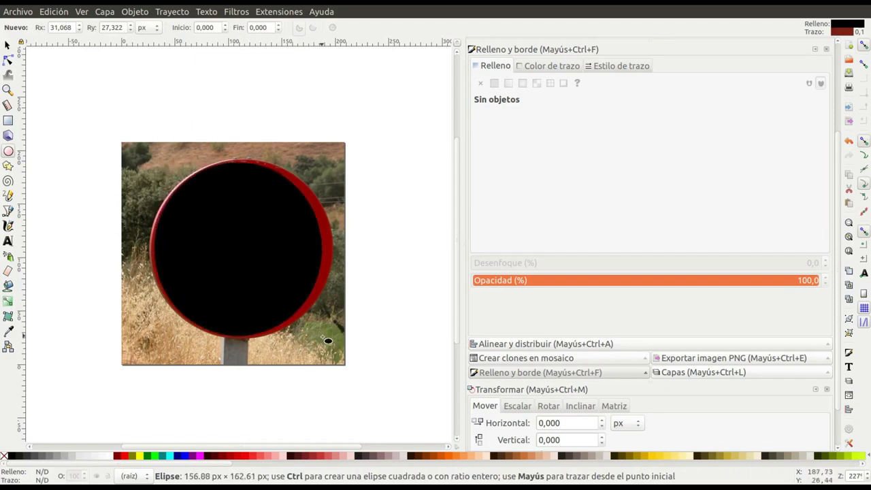
{"action": "left_click_drag", "start_coordinate": [333, 342], "coordinate": [334, 345]}
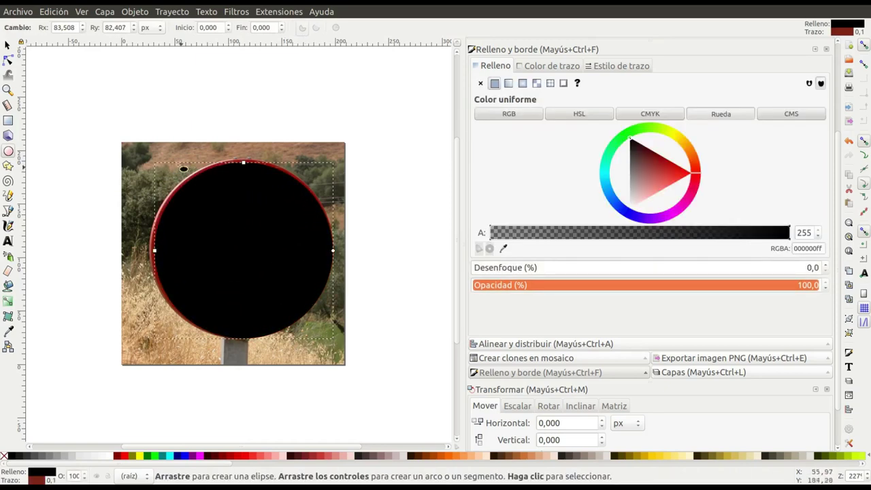
{"action": "left_click", "coordinate": [8, 46]}
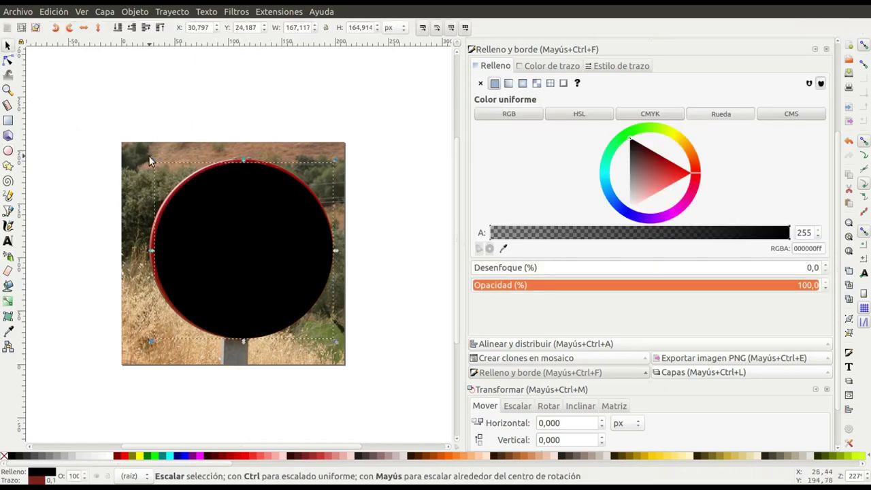
{"action": "left_click_drag", "start_coordinate": [154, 160], "coordinate": [149, 154]}
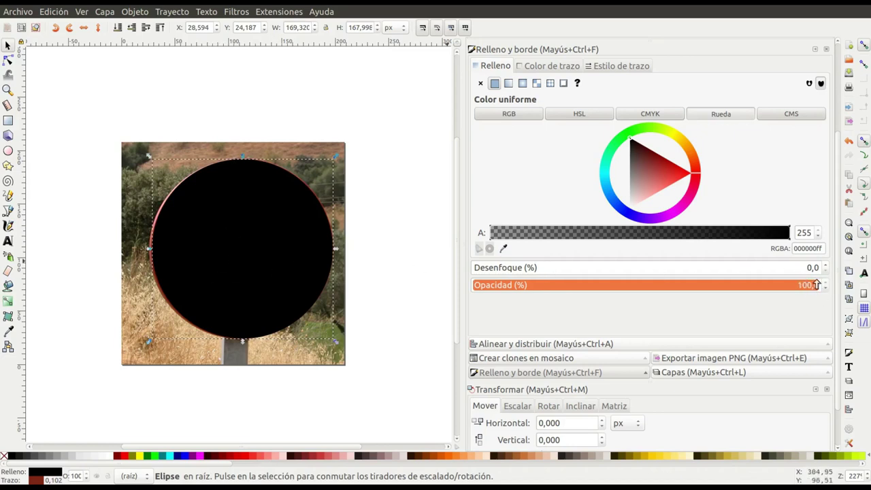
{"action": "left_click_drag", "start_coordinate": [816, 284], "coordinate": [663, 284]}
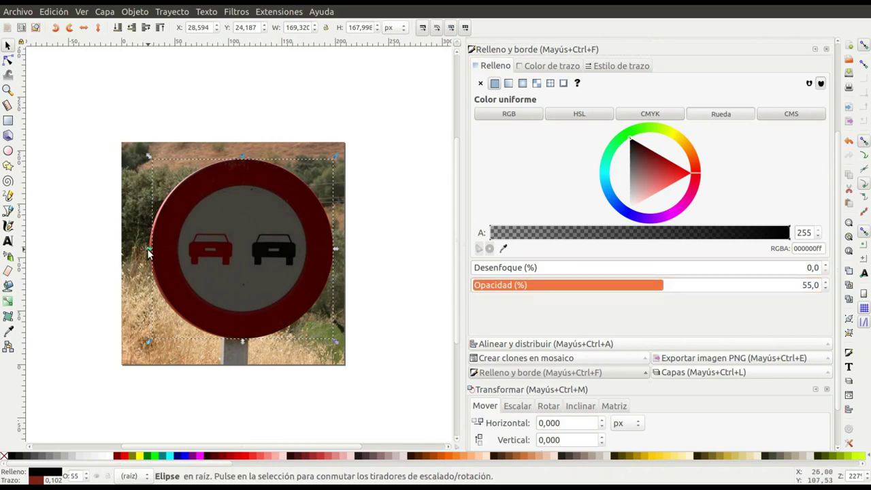
{"action": "left_click_drag", "start_coordinate": [149, 253], "coordinate": [147, 249]}
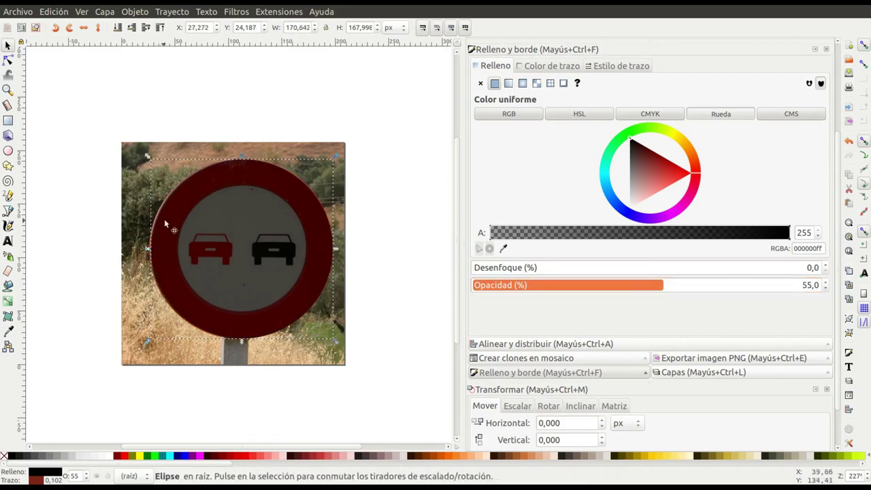
Move the outer circle off the photo to the upper left.
{"action": "scroll", "coordinate": [340, 446], "scroll_direction": "left", "scroll_amount": 5}
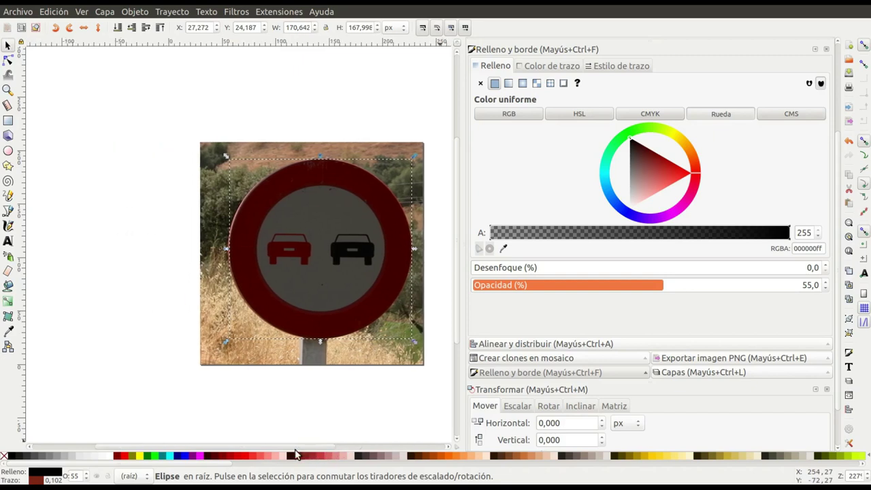
{"action": "left_click_drag", "start_coordinate": [354, 316], "coordinate": [132, 170]}
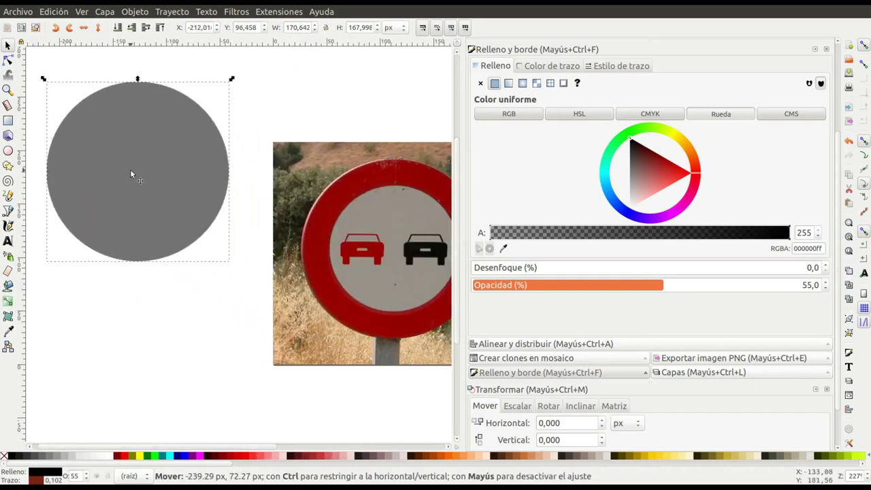
{"action": "left_click_drag", "start_coordinate": [270, 448], "coordinate": [313, 455]}
Draw a second circle sized to the sign's inner grey disc.
{"action": "left_click", "coordinate": [9, 151]}
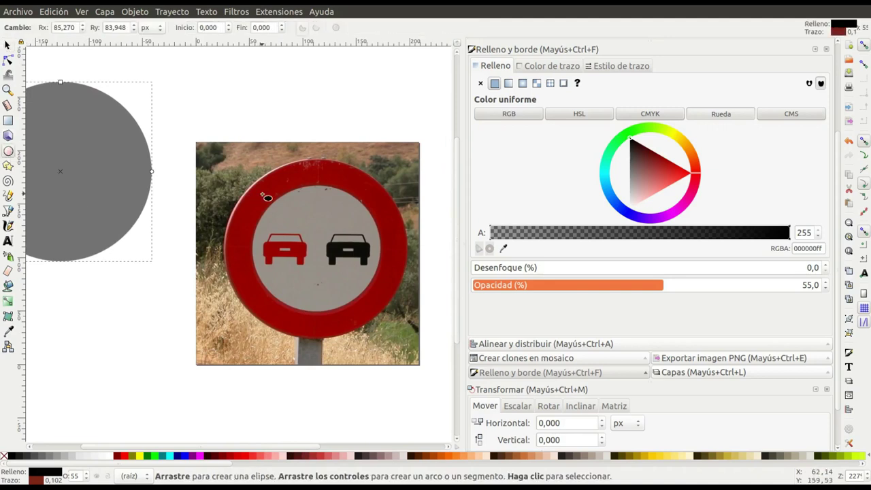
{"action": "left_click_drag", "start_coordinate": [264, 194], "coordinate": [381, 311]}
{"action": "key", "text": "s"}
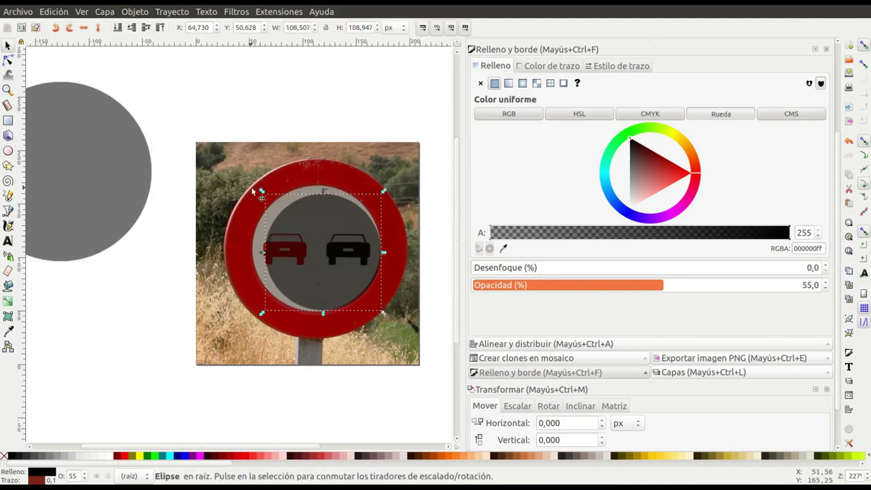
{"action": "left_click_drag", "start_coordinate": [255, 195], "coordinate": [252, 185]}
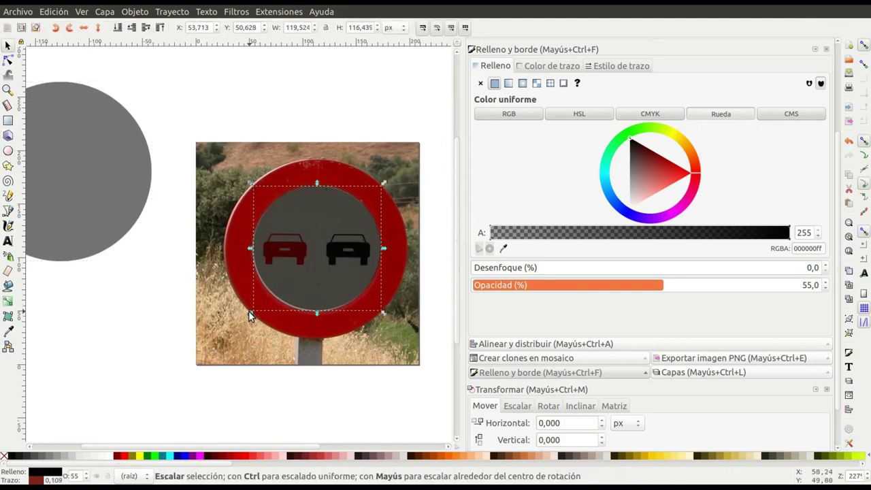
{"action": "left_click_drag", "start_coordinate": [251, 312], "coordinate": [252, 317]}
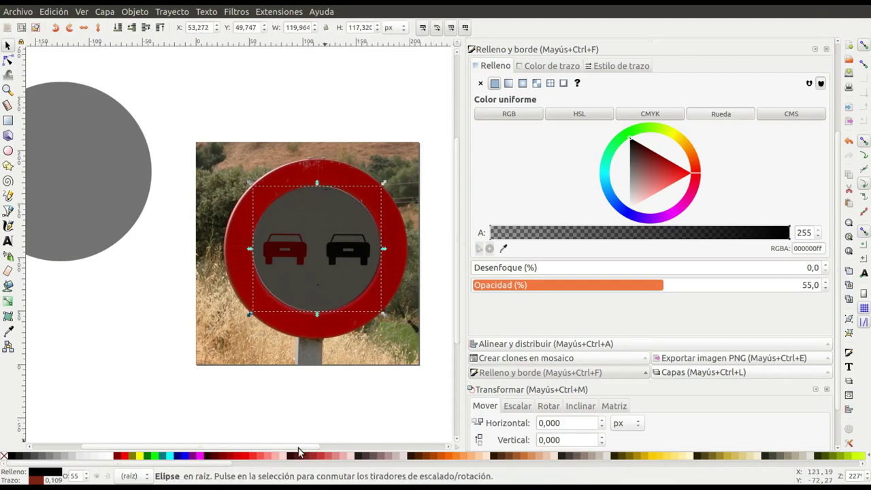
Place the inner circle over the outer circle and select both.
{"action": "left_click_drag", "start_coordinate": [299, 446], "coordinate": [239, 451]}
{"action": "left_click_drag", "start_coordinate": [395, 228], "coordinate": [137, 167]}
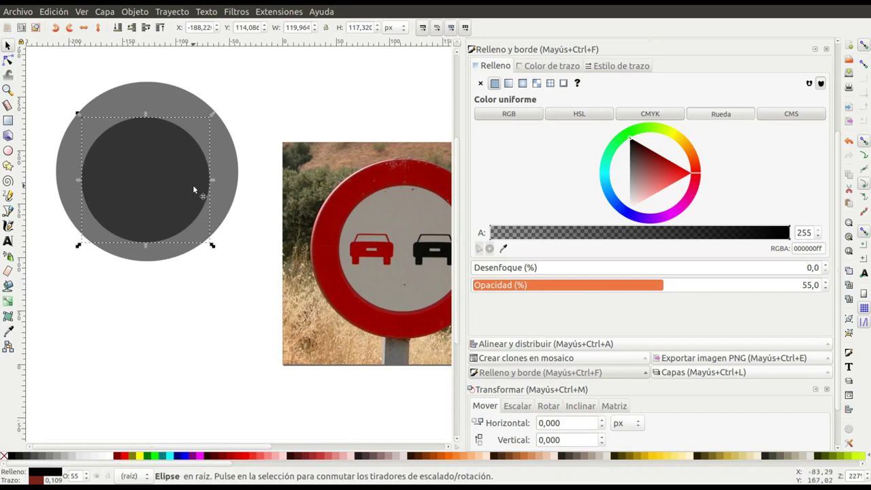
{"action": "mouse_move", "coordinate": [171, 193]}
{"action": "left_mouse_down"}
{"action": "mouse_move", "coordinate": [179, 184]}
{"action": "mouse_move", "coordinate": [167, 174]}
{"action": "left_mouse_up"}
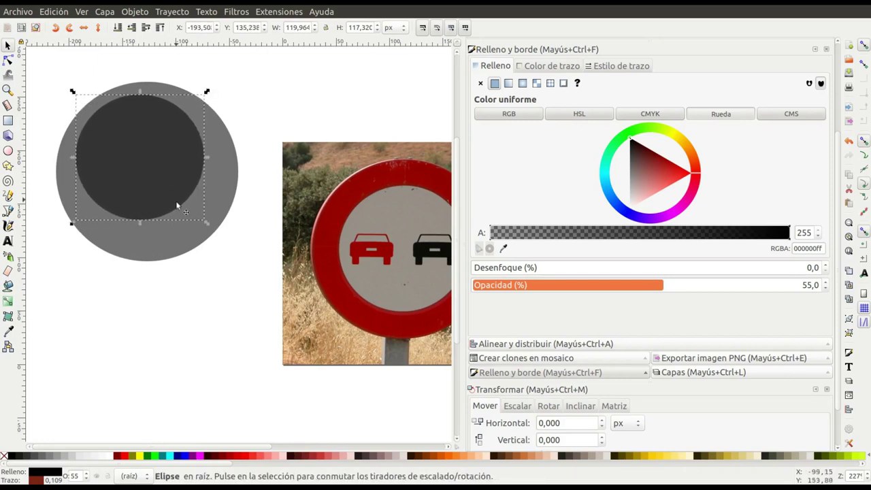
{"action": "left_click", "coordinate": [38, 60]}
{"action": "mouse_move", "coordinate": [38, 60]}
{"action": "left_mouse_down"}
{"action": "mouse_move", "coordinate": [252, 266]}
{"action": "mouse_move", "coordinate": [258, 287]}
{"action": "left_mouse_up"}
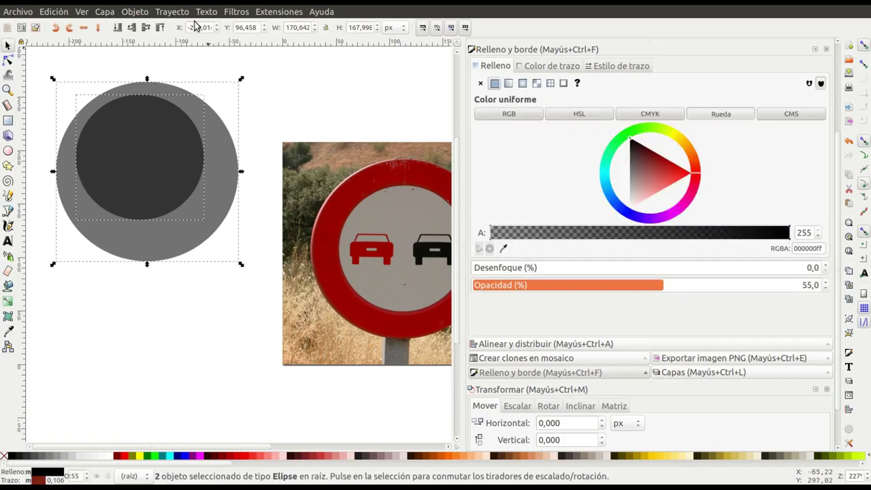
Centre the two circles on both axes using Alinear y distribuir.
{"action": "left_click", "coordinate": [135, 11]}
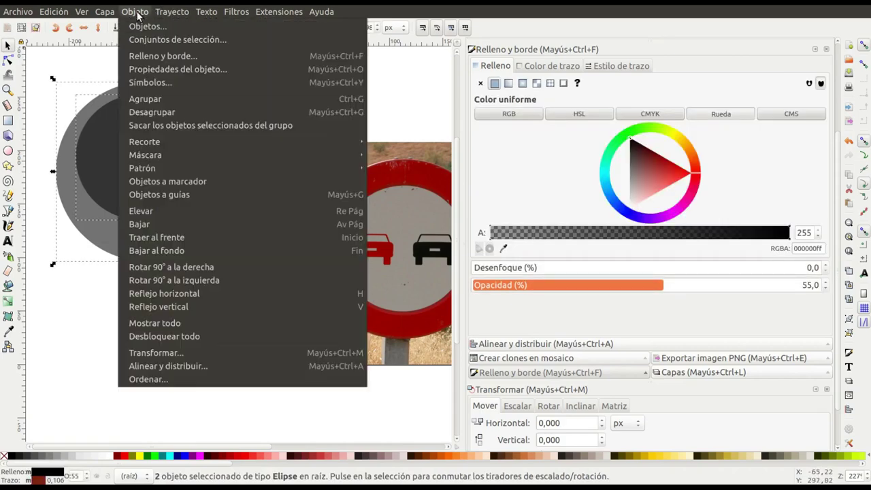
{"action": "left_click", "coordinate": [232, 367]}
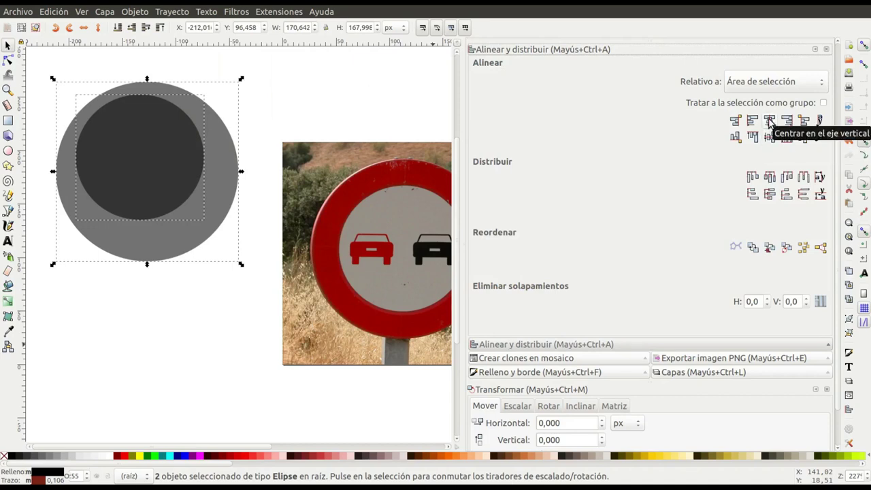
{"action": "left_click", "coordinate": [769, 122]}
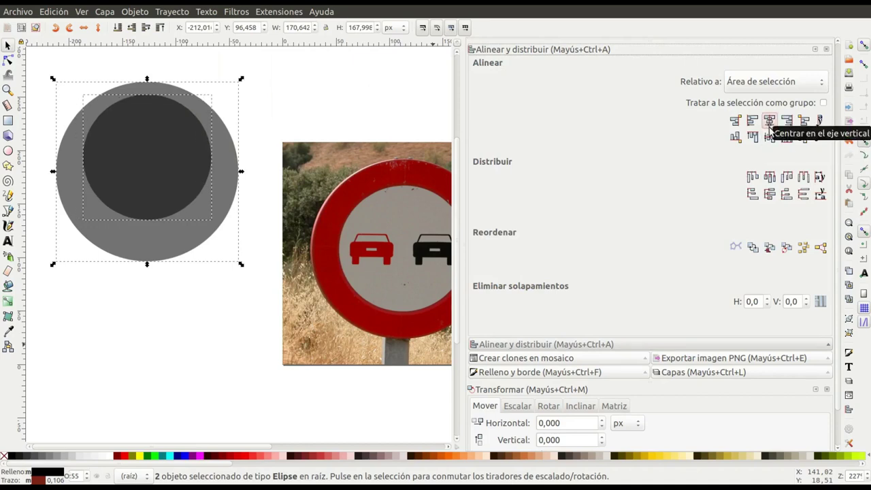
{"action": "left_click", "coordinate": [770, 136]}
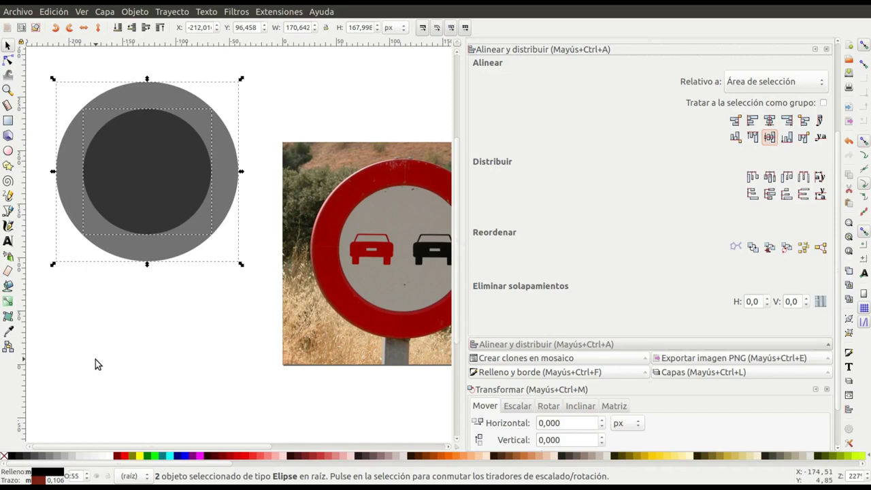
{"action": "left_click", "coordinate": [149, 349]}
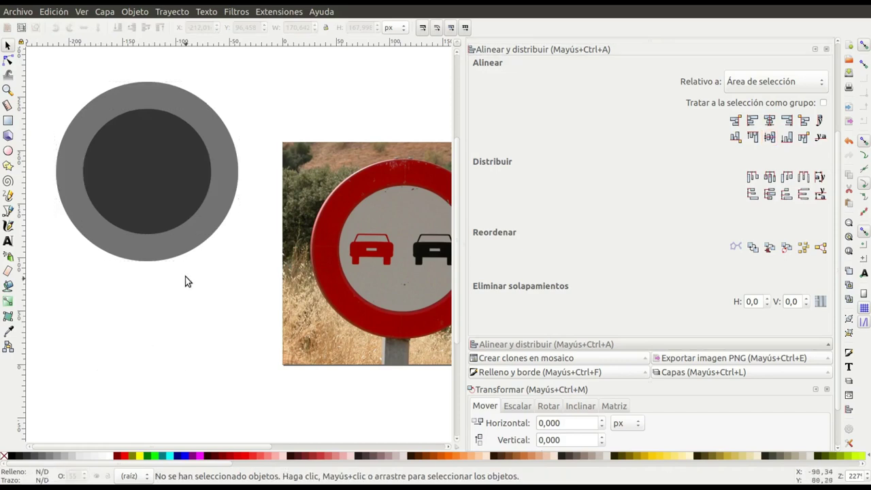
Colour the outer circle with the sign's sampled red at 100% opacity.
{"action": "left_click", "coordinate": [186, 246]}
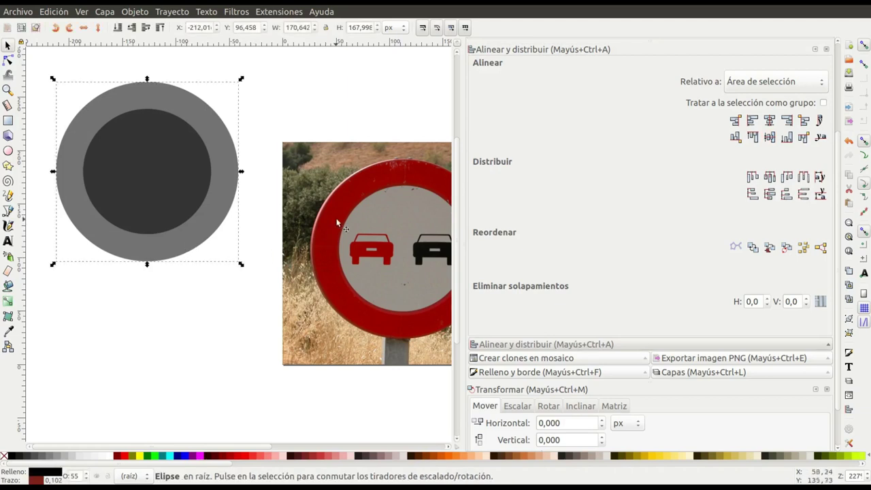
{"action": "left_click", "coordinate": [8, 334]}
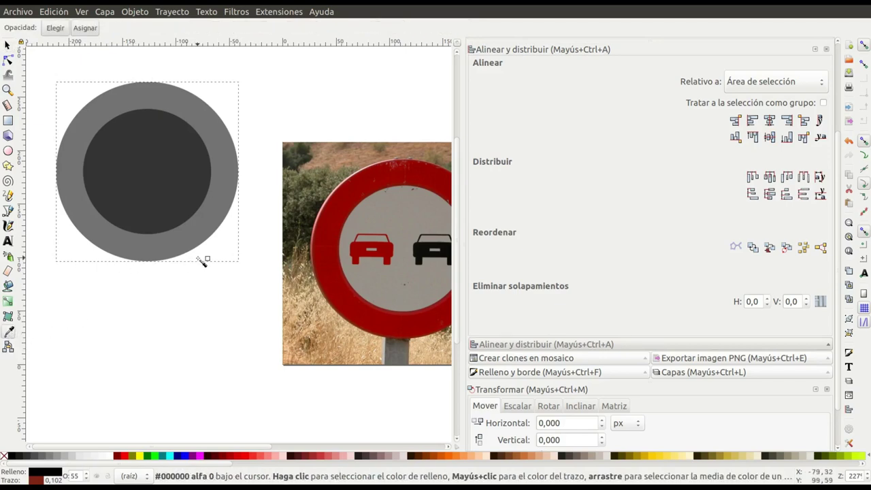
{"action": "left_click", "coordinate": [331, 229]}
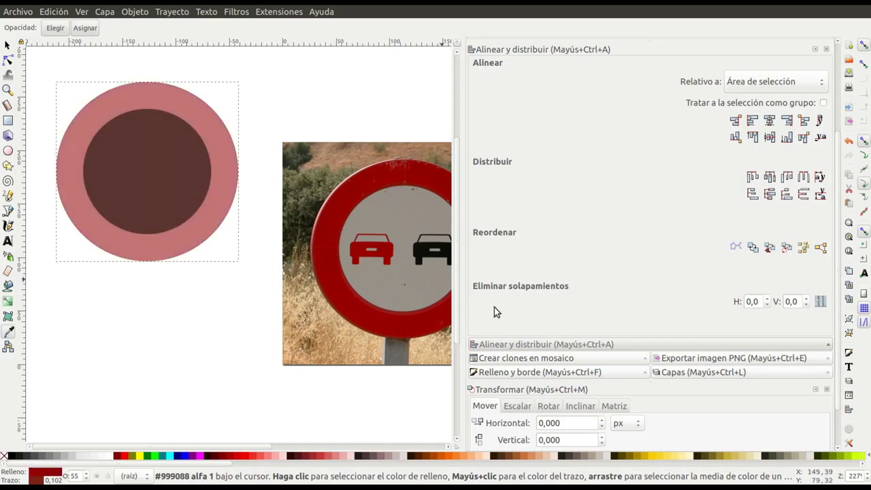
{"action": "left_click", "coordinate": [558, 374]}
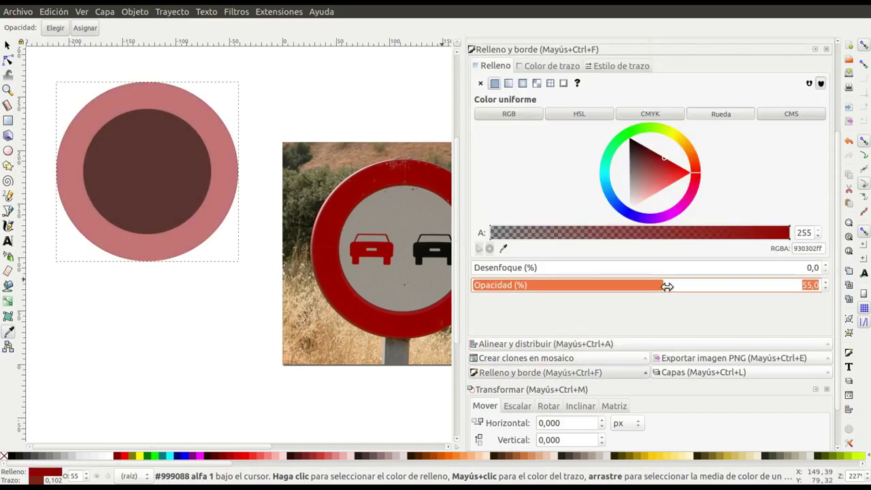
{"action": "left_click_drag", "start_coordinate": [665, 284], "coordinate": [827, 285]}
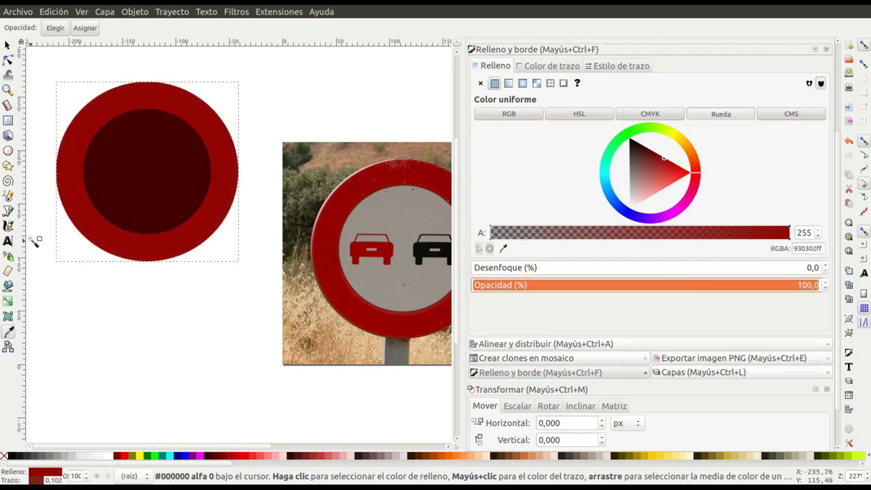
Colour the inner circle with the sign's sampled grey at 100% opacity.
{"action": "left_click", "coordinate": [8, 48]}
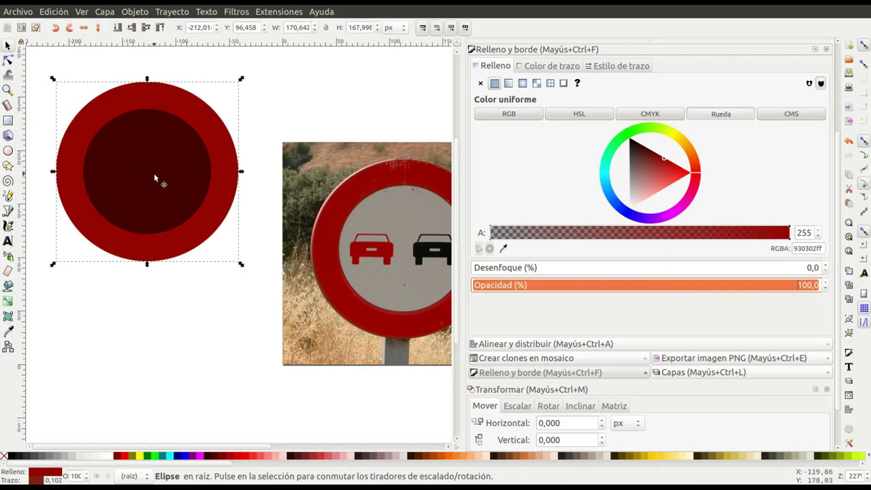
{"action": "left_click", "coordinate": [153, 172]}
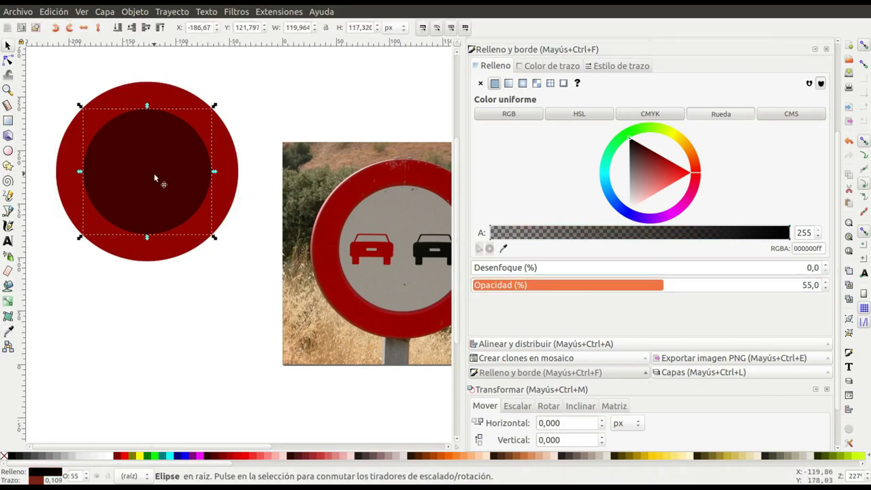
{"action": "left_click", "coordinate": [8, 331]}
{"action": "left_click", "coordinate": [405, 288]}
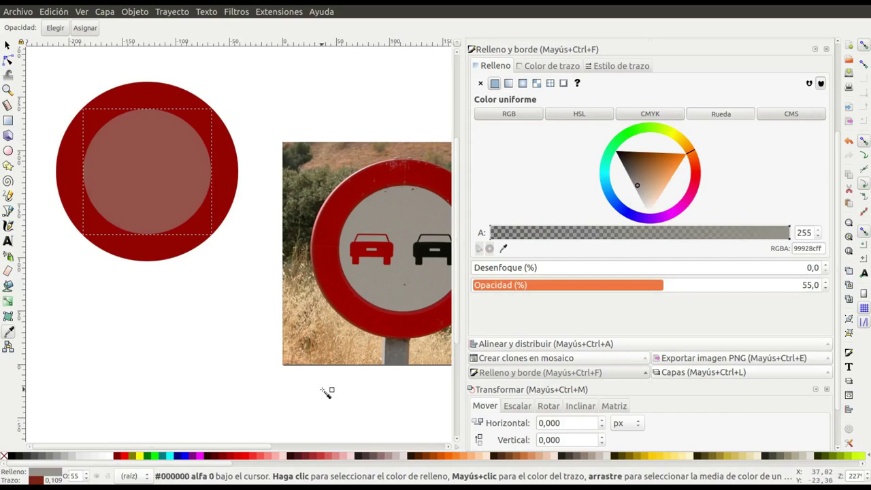
{"action": "left_click_drag", "start_coordinate": [667, 285], "coordinate": [835, 294]}
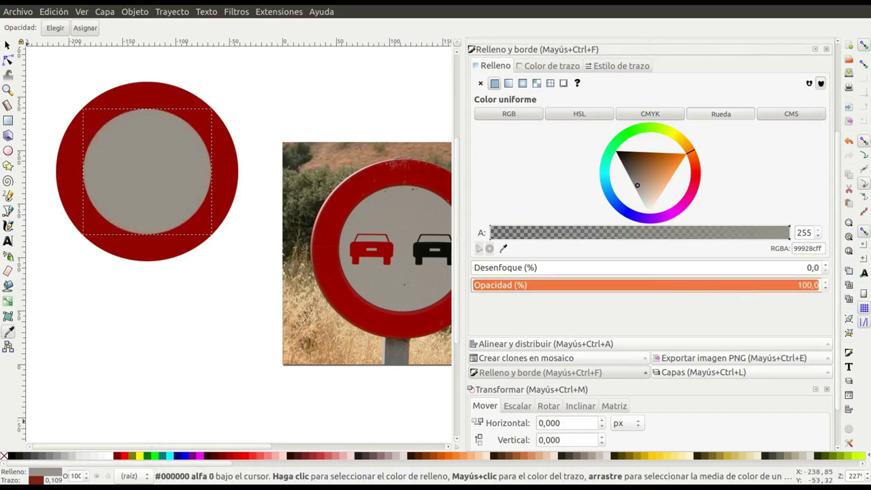
{"action": "left_click", "coordinate": [7, 45]}
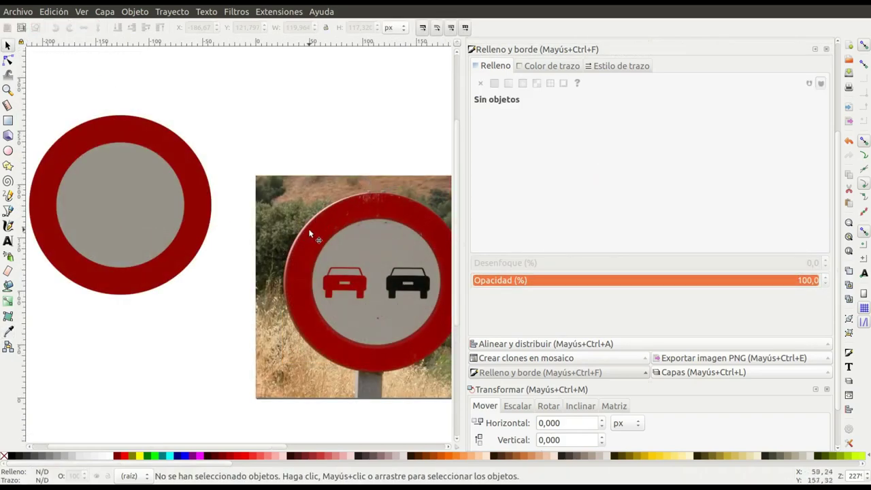
Add a black 224,457 × 220,094 px square behind the red ring and grey disc.
{"action": "scroll", "coordinate": [324, 210], "scroll_direction": "up", "scroll_amount": 2, "text": "ctrl"}
{"action": "scroll", "coordinate": [325, 210], "scroll_direction": "down", "scroll_amount": 3}
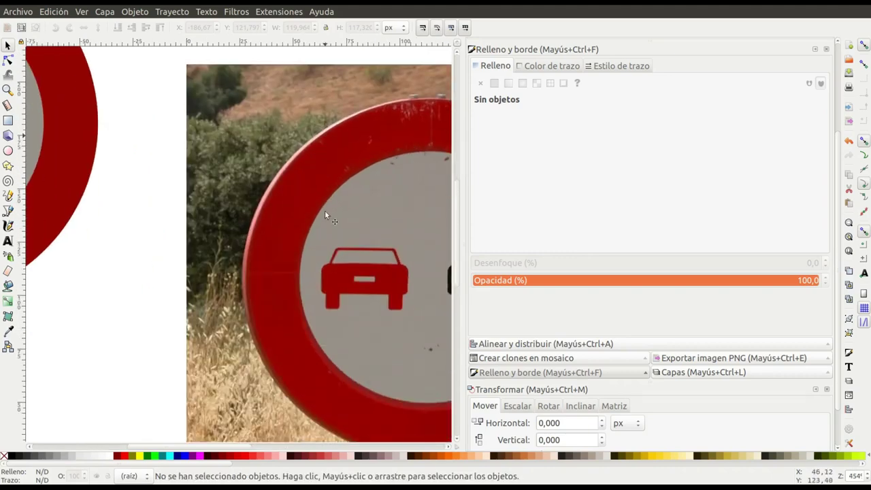
{"action": "left_click_drag", "start_coordinate": [235, 447], "coordinate": [296, 451]}
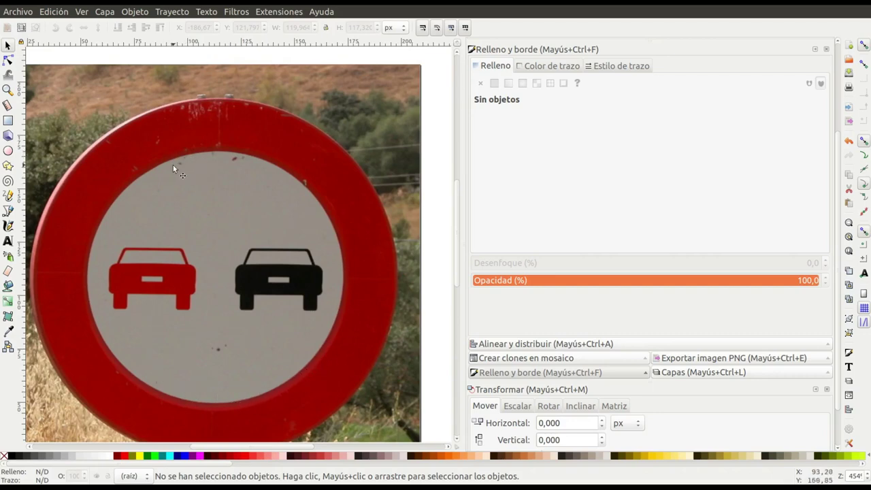
{"action": "scroll", "coordinate": [170, 169], "scroll_direction": "down", "scroll_amount": 3, "text": "ctrl"}
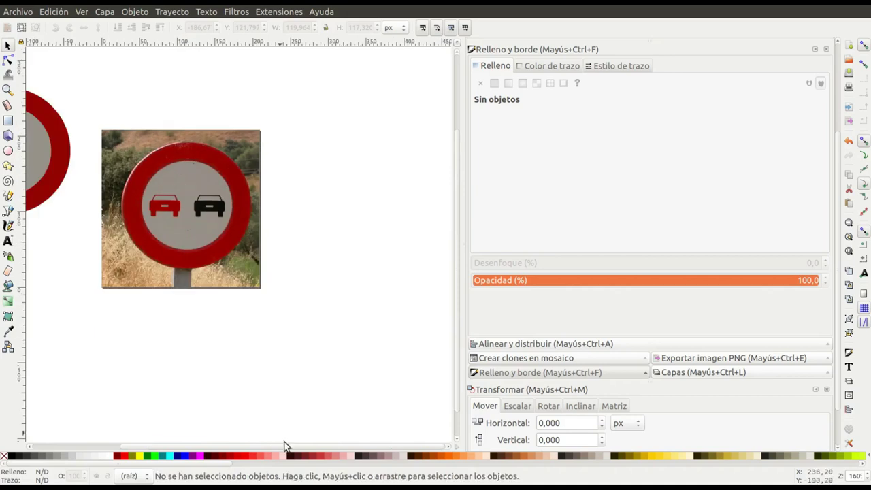
{"action": "left_click_drag", "start_coordinate": [301, 449], "coordinate": [186, 443]}
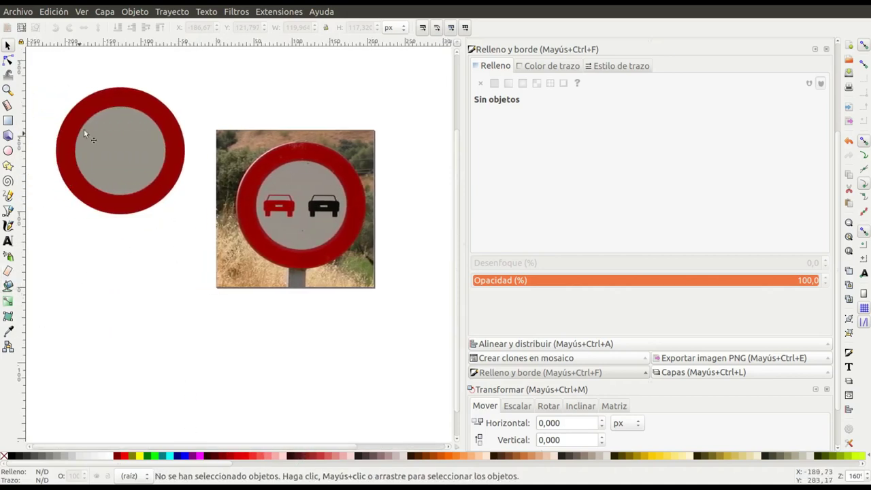
{"action": "left_click", "coordinate": [8, 121]}
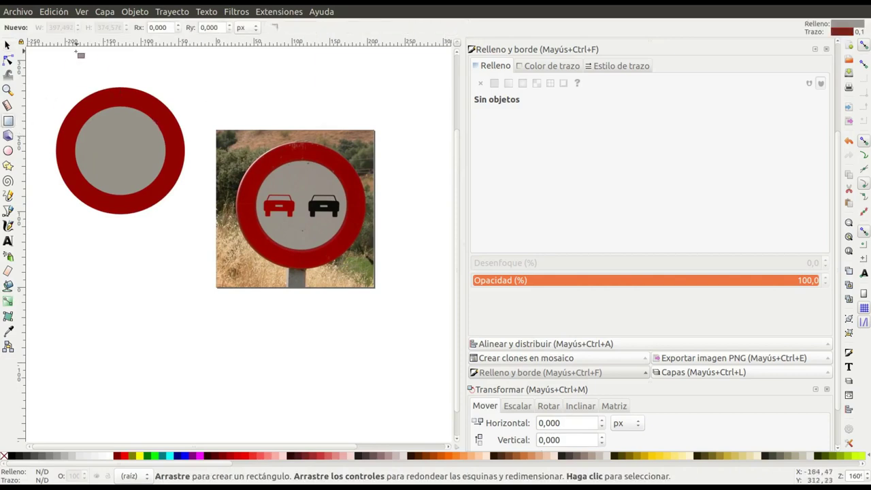
{"action": "left_click_drag", "start_coordinate": [33, 77], "coordinate": [203, 243]}
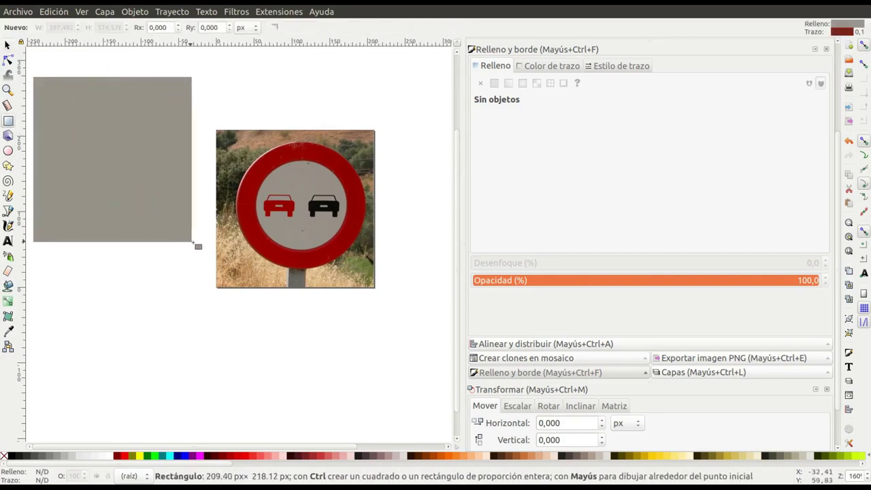
{"action": "left_click", "coordinate": [8, 45]}
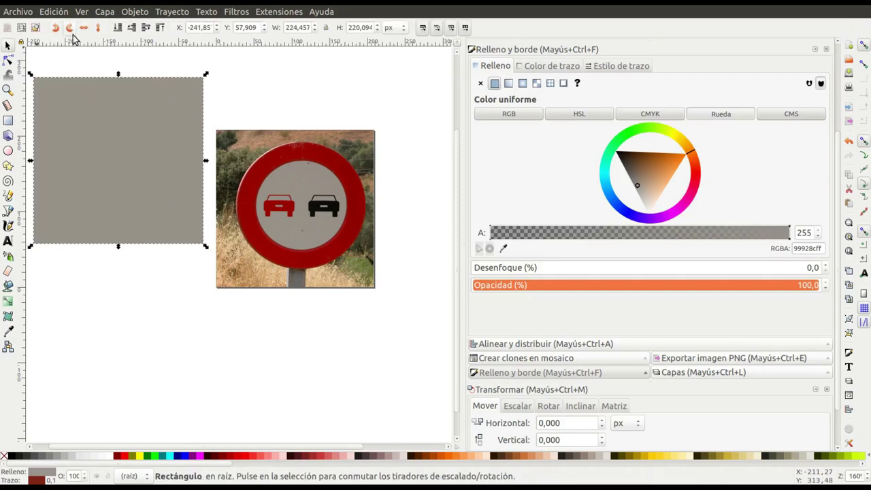
{"action": "left_click", "coordinate": [117, 29]}
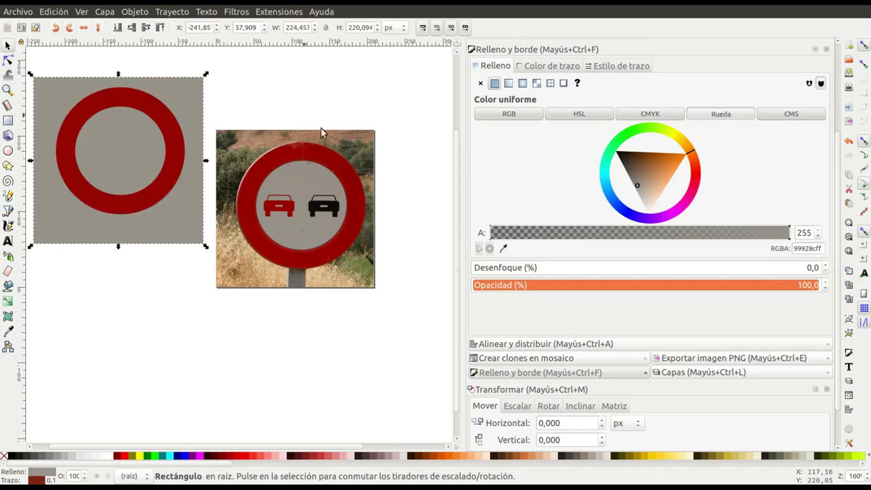
{"action": "left_click", "coordinate": [13, 456]}
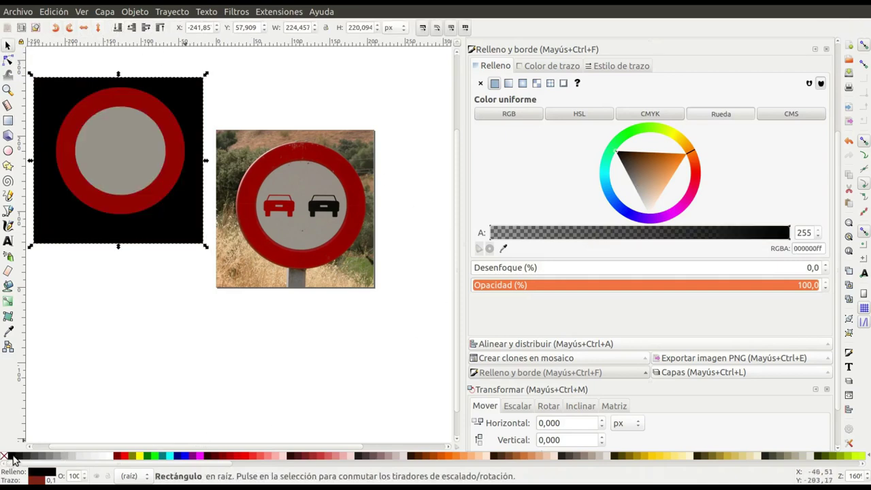
{"action": "left_click", "coordinate": [155, 119]}
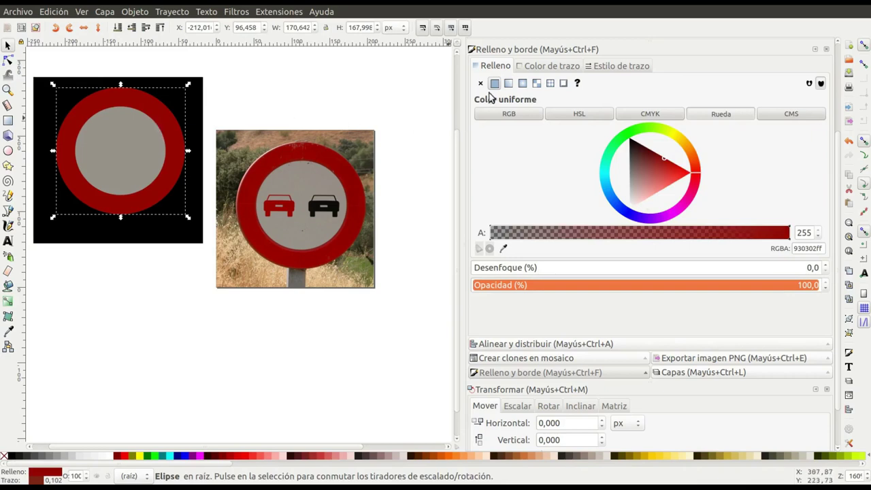
Give the red ring a white 2,002 px stroke, then make it a linear gradient.
{"action": "left_click", "coordinate": [529, 68]}
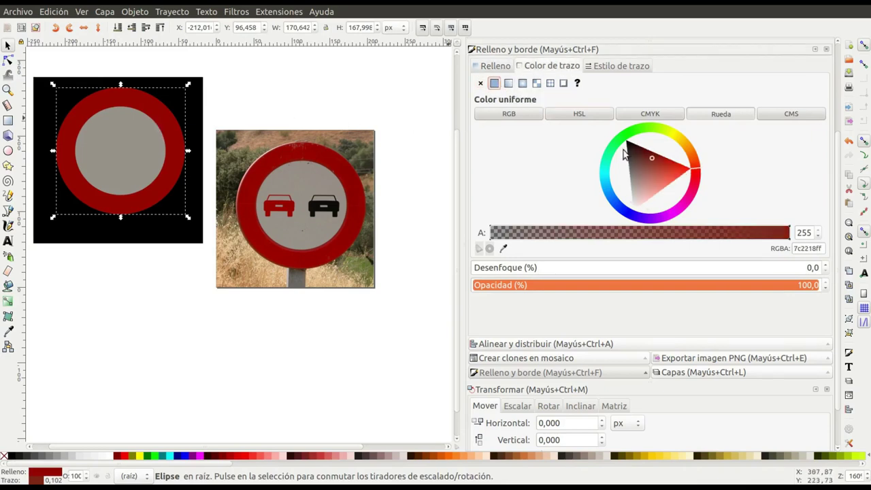
{"action": "left_click_drag", "start_coordinate": [652, 166], "coordinate": [634, 215]}
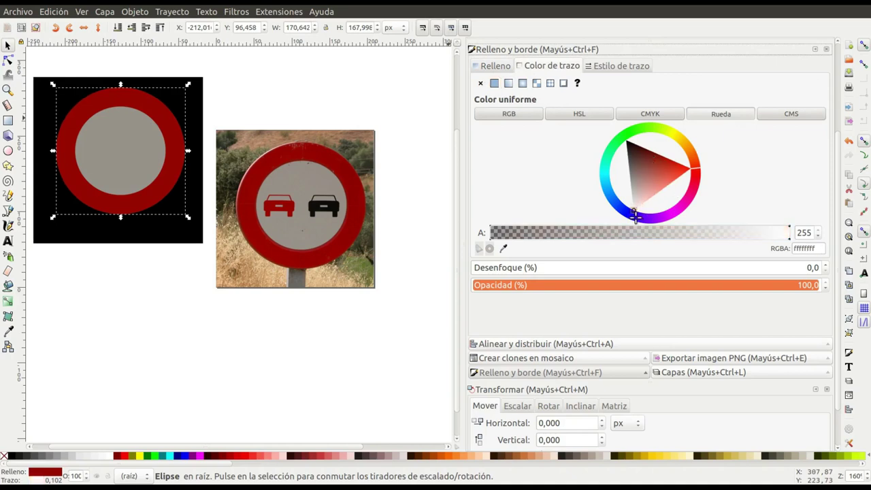
{"action": "left_click", "coordinate": [621, 65]}
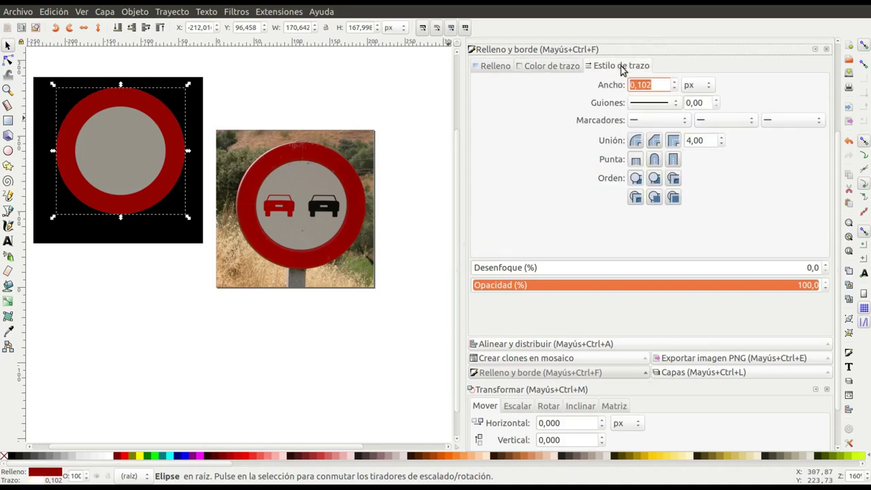
{"action": "left_click", "coordinate": [672, 82]}
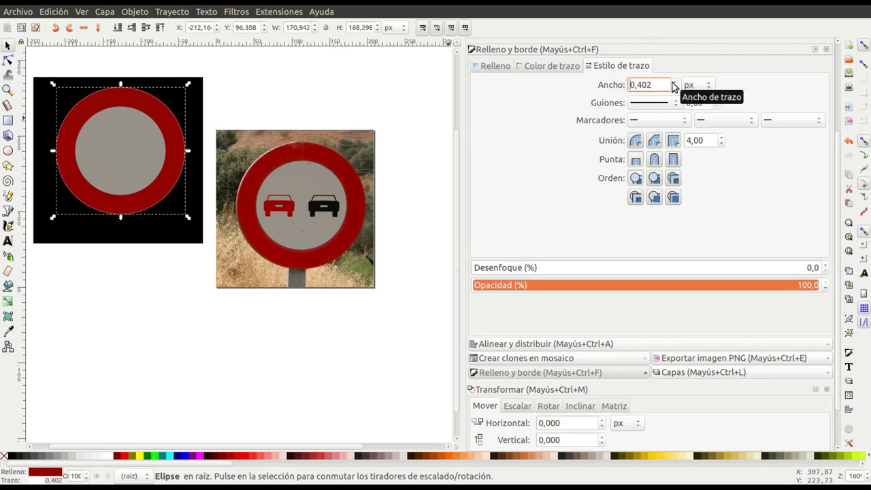
{"action": "left_click", "coordinate": [672, 81]}
{"action": "left_click", "coordinate": [672, 81]}
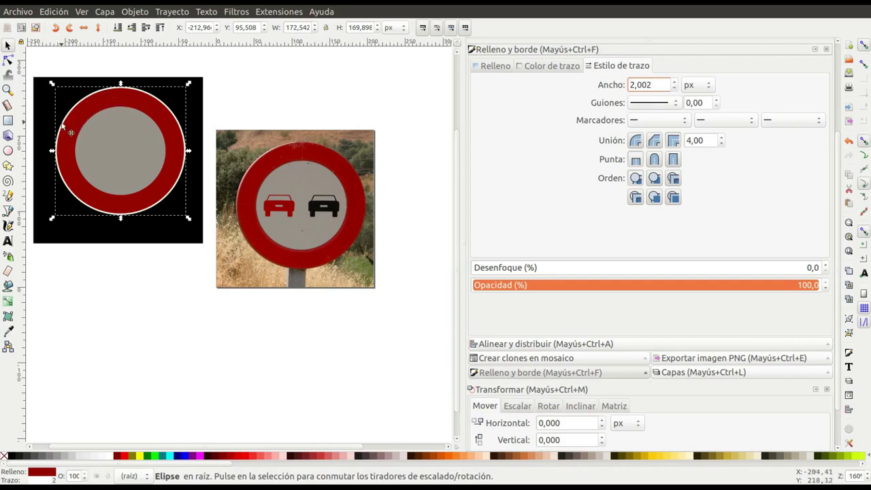
{"action": "left_click", "coordinate": [537, 67]}
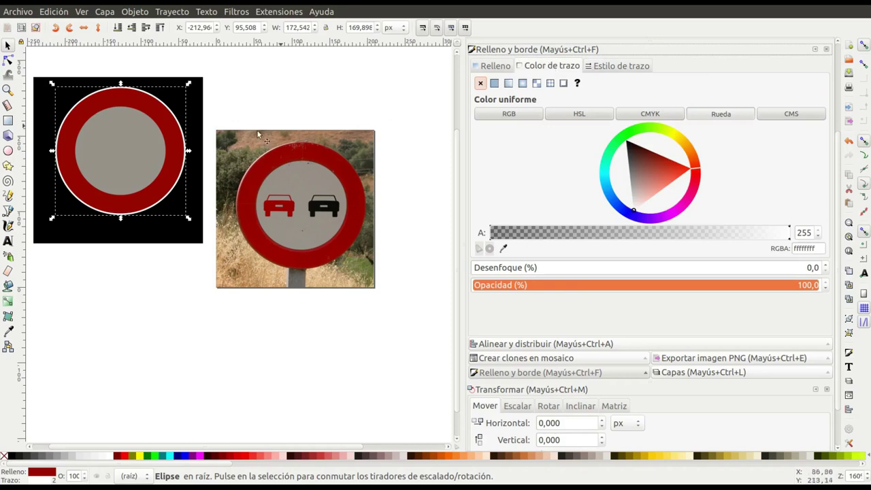
{"action": "left_click", "coordinate": [508, 83]}
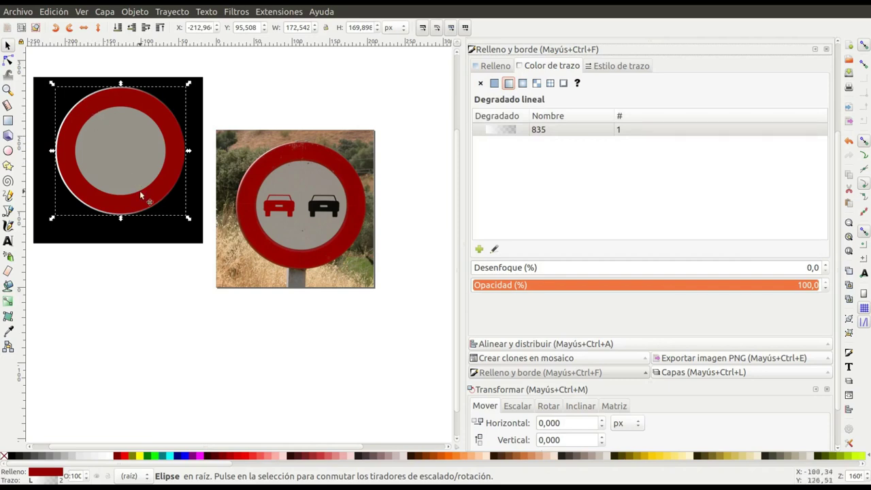
Run the ring's stroke gradient from its top-left edge toward the centre, with its end stop at alpha 0.
{"action": "left_click", "coordinate": [8, 302]}
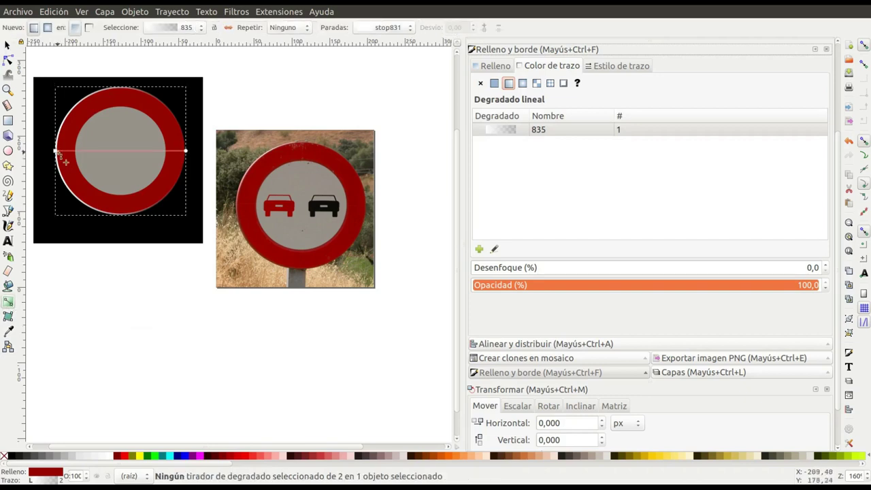
{"action": "left_click_drag", "start_coordinate": [56, 151], "coordinate": [83, 98]}
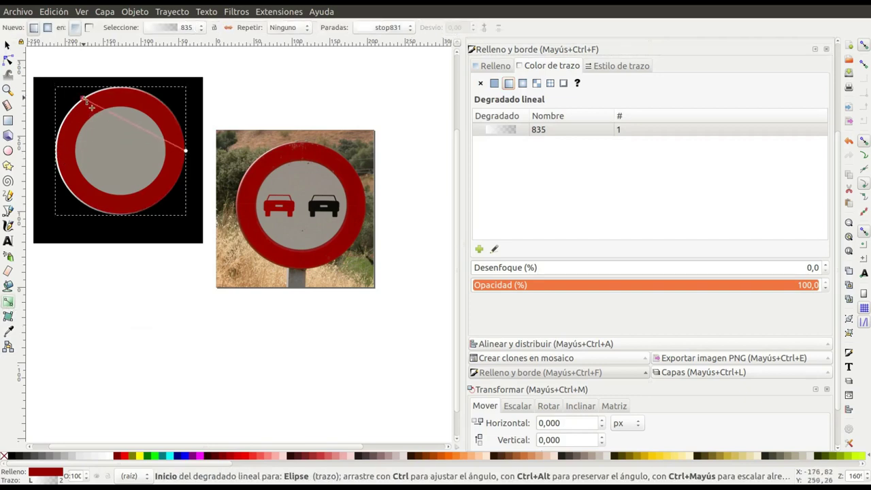
{"action": "left_click", "coordinate": [85, 99]}
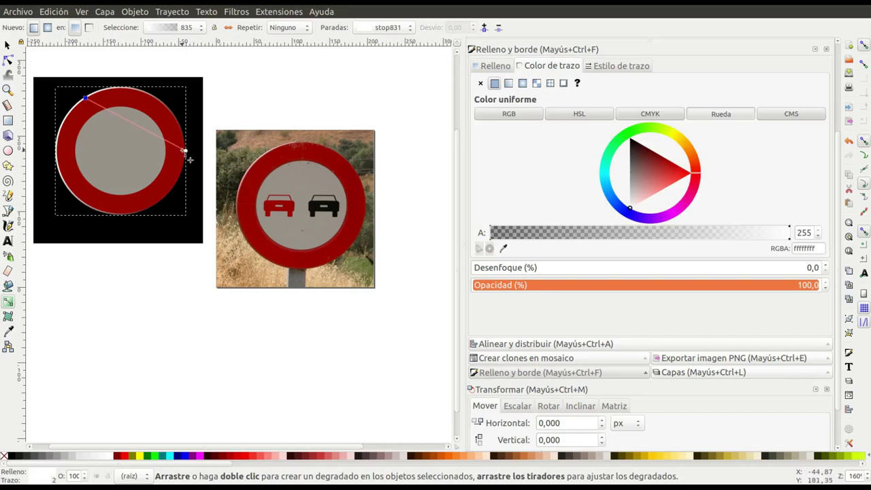
{"action": "mouse_move", "coordinate": [185, 151]}
{"action": "left_mouse_down"}
{"action": "mouse_move", "coordinate": [127, 144]}
{"action": "mouse_move", "coordinate": [109, 130]}
{"action": "left_mouse_up"}
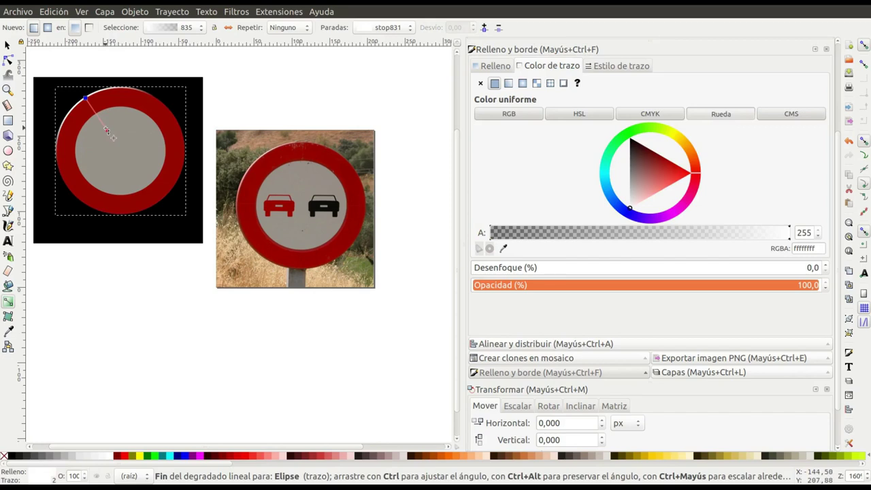
{"action": "left_click", "coordinate": [106, 129]}
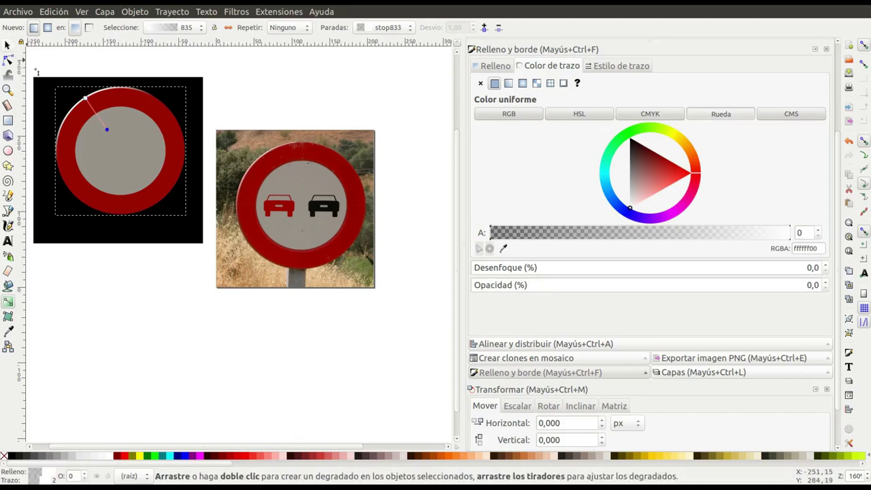
{"action": "left_click", "coordinate": [7, 45]}
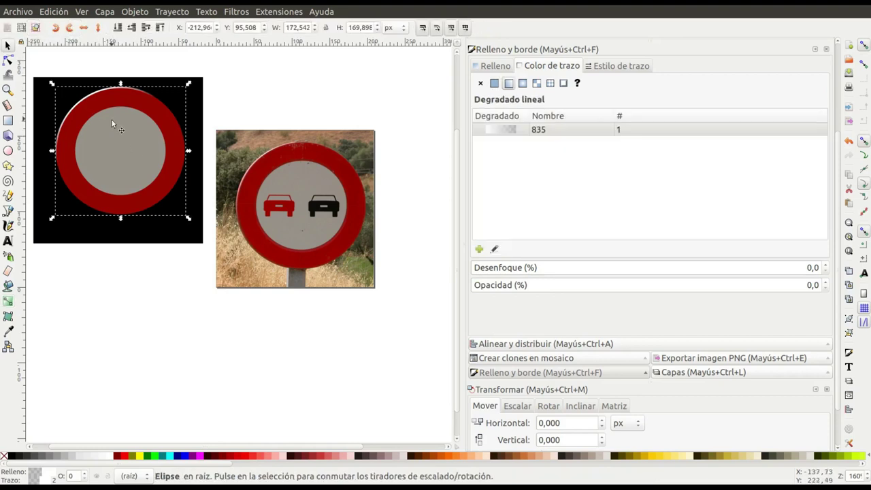
{"action": "left_click", "coordinate": [112, 120]}
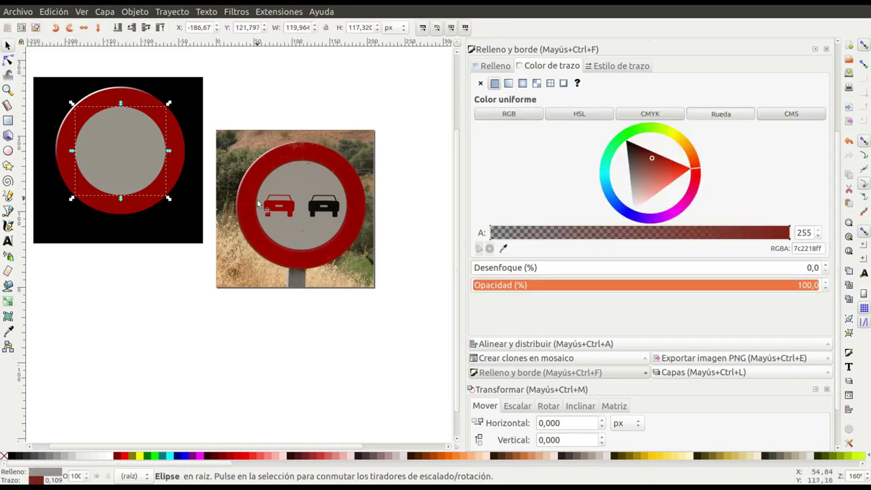
Undo the accidental photo move and give the inner disc a flat black outline.
{"action": "left_click_drag", "start_coordinate": [279, 240], "coordinate": [314, 241]}
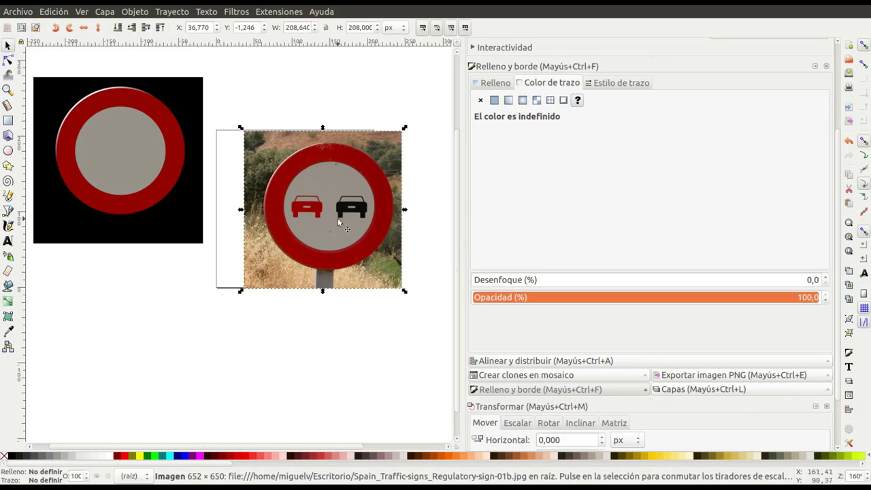
{"action": "key", "text": "ctrl+z"}
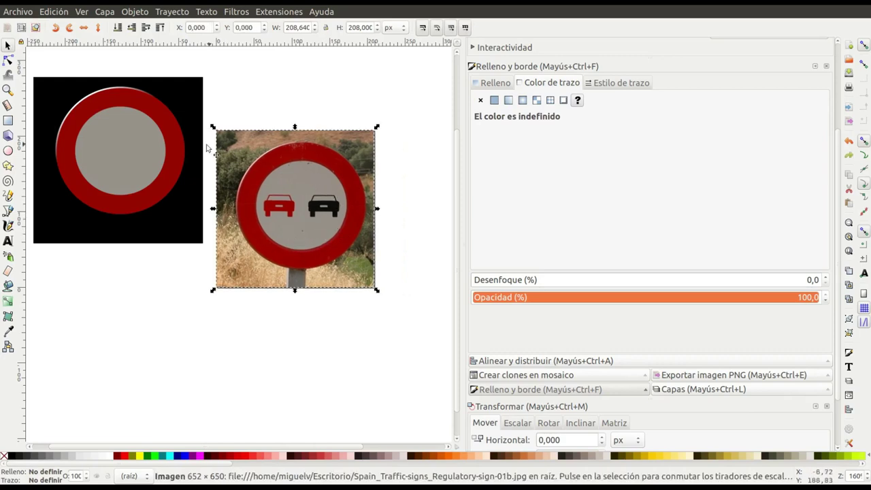
{"action": "left_click", "coordinate": [130, 152]}
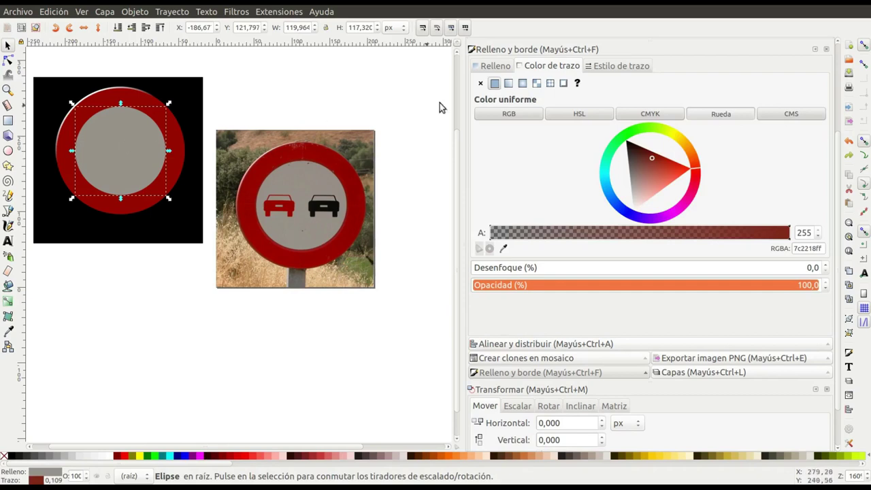
{"action": "left_click", "coordinate": [550, 68]}
{"action": "left_click", "coordinate": [496, 83]}
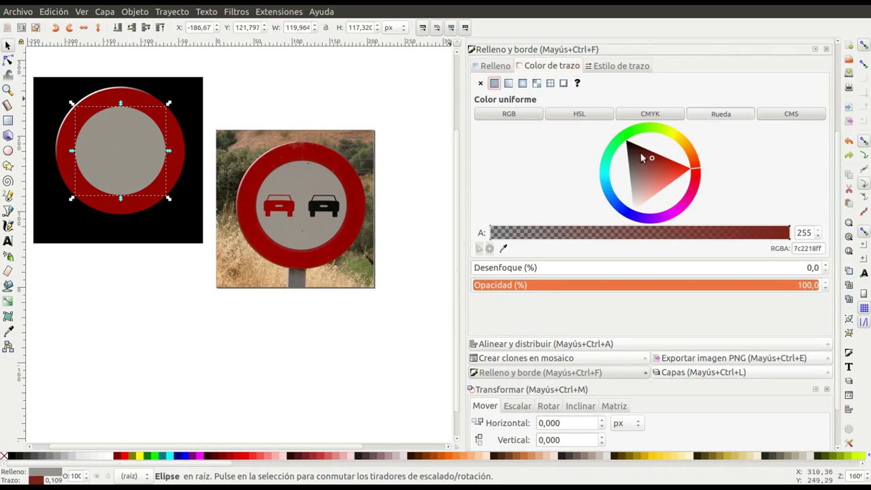
{"action": "left_click_drag", "start_coordinate": [652, 162], "coordinate": [623, 140]}
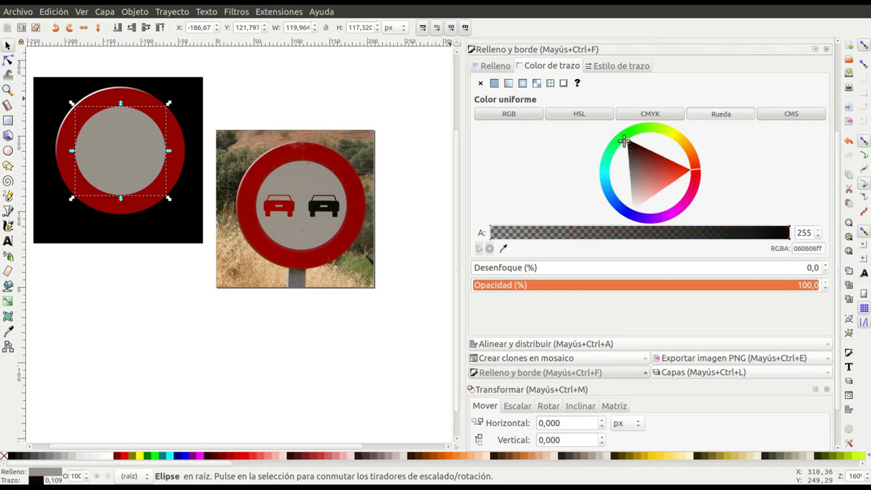
Raise the disc's outline width to 2,509 px.
{"action": "left_click", "coordinate": [612, 66]}
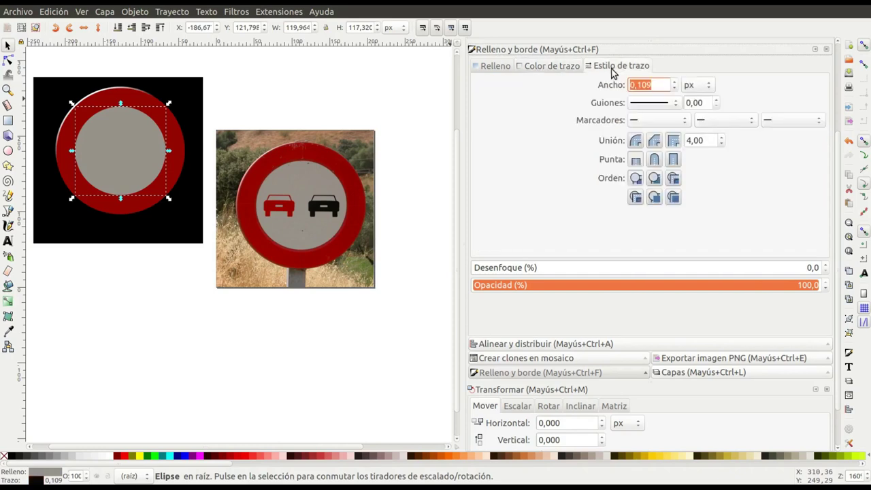
{"action": "left_click", "coordinate": [672, 80]}
{"action": "left_click", "coordinate": [673, 81]}
{"action": "left_click", "coordinate": [673, 81]}
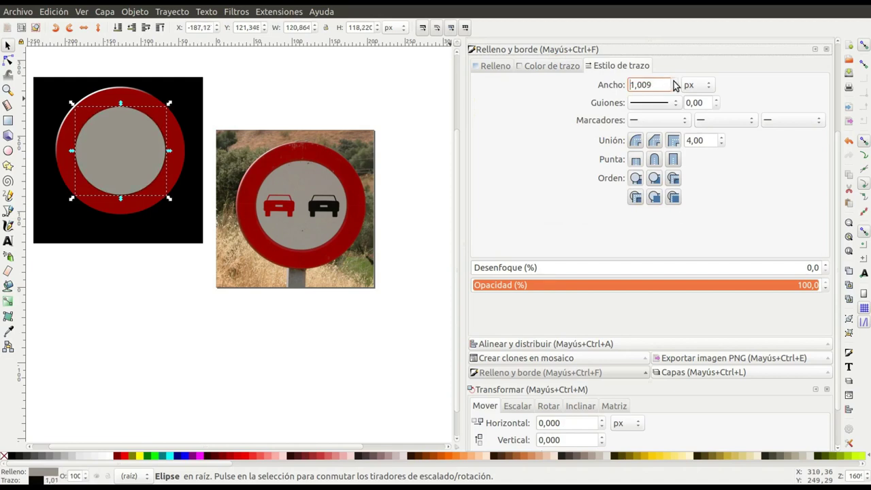
{"action": "left_click", "coordinate": [673, 81]}
{"action": "left_click", "coordinate": [674, 81]}
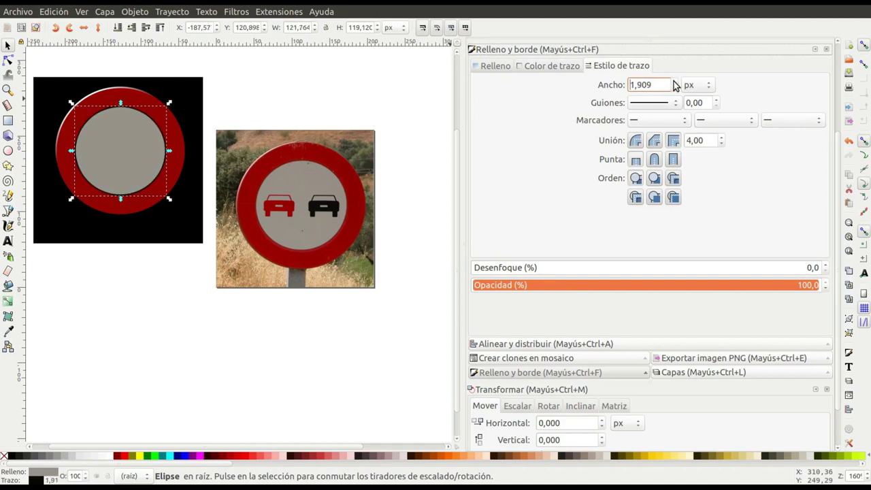
{"action": "left_click", "coordinate": [673, 81]}
{"action": "left_click", "coordinate": [673, 80]}
{"action": "left_click", "coordinate": [674, 81]}
{"action": "left_click", "coordinate": [673, 81]}
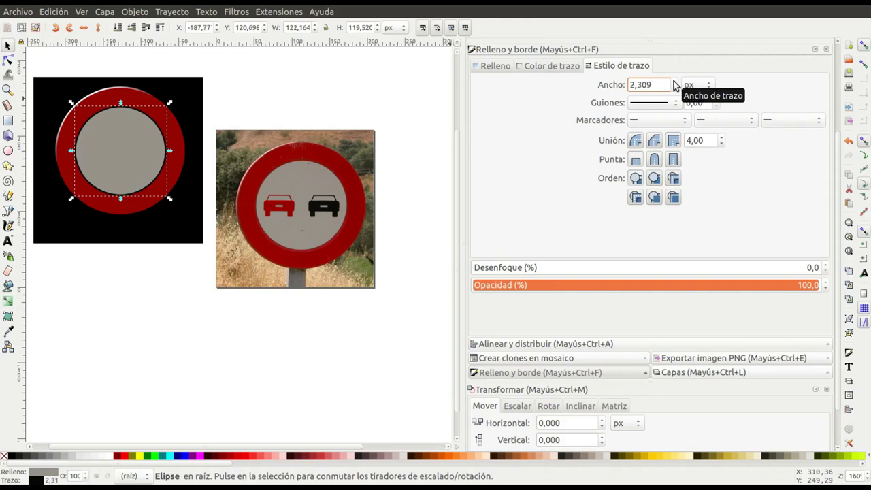
{"action": "left_click", "coordinate": [674, 80]}
{"action": "left_click", "coordinate": [673, 80]}
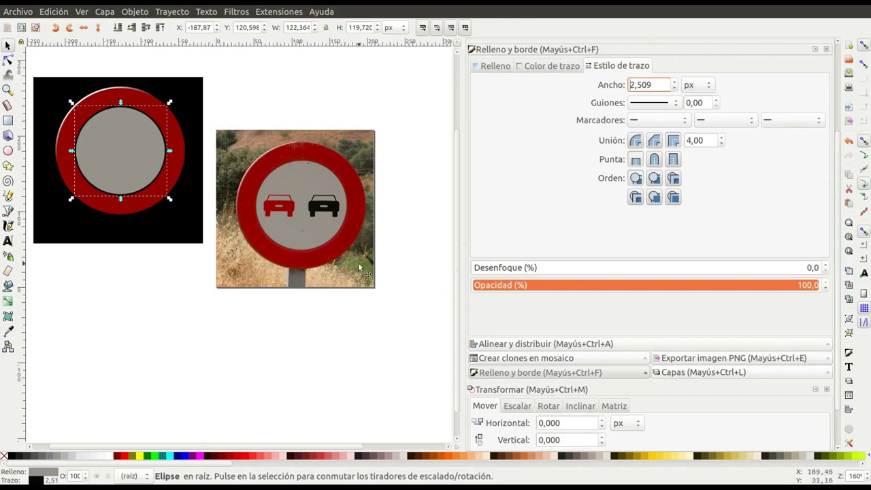
Use the Dropper to fill the inner disc with the photo ring's dark red.
{"action": "scroll", "coordinate": [325, 245], "scroll_direction": "up", "scroll_amount": 4, "text": "ctrl"}
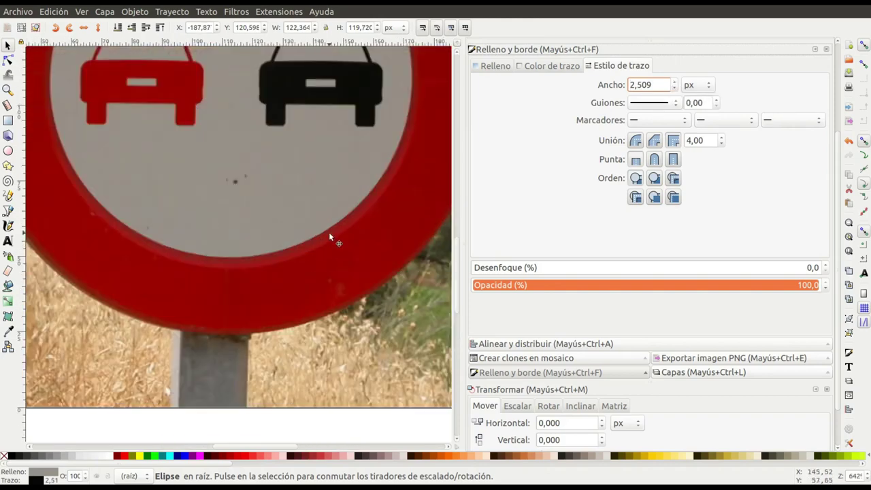
{"action": "scroll", "coordinate": [313, 245], "scroll_direction": "down", "scroll_amount": 2, "text": "ctrl"}
{"action": "scroll", "coordinate": [323, 225], "scroll_direction": "down", "scroll_amount": 2, "text": "ctrl"}
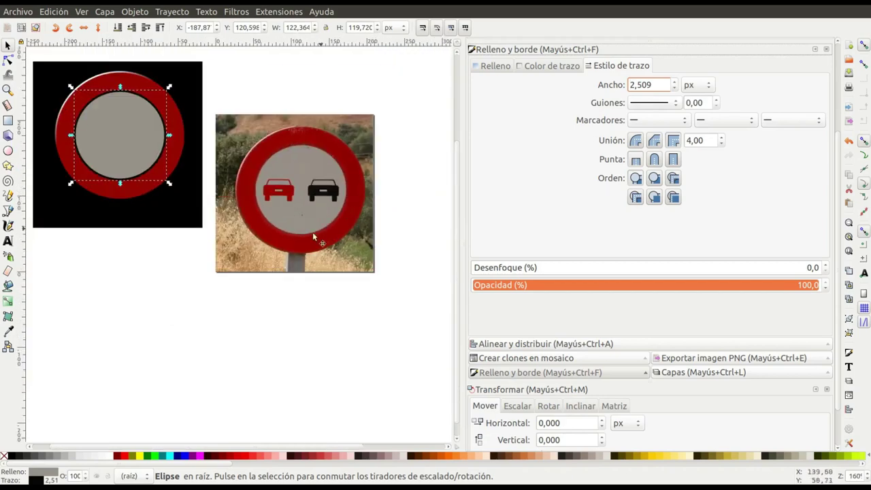
{"action": "left_click", "coordinate": [9, 333]}
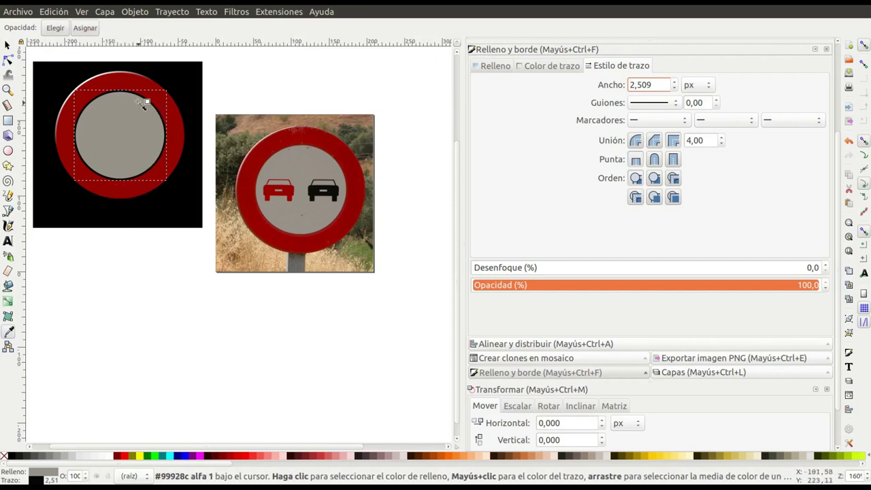
{"action": "scroll", "coordinate": [310, 226], "scroll_direction": "up", "scroll_amount": 3}
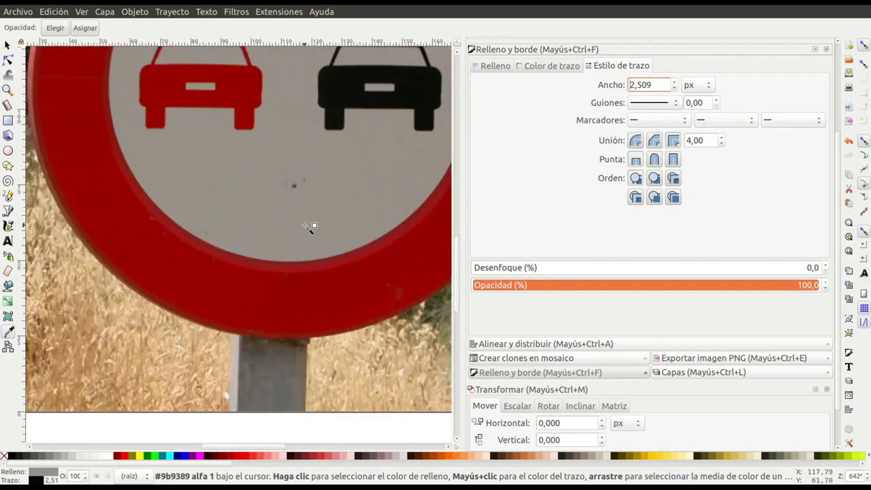
{"action": "scroll", "coordinate": [340, 244], "scroll_direction": "up", "scroll_amount": 2}
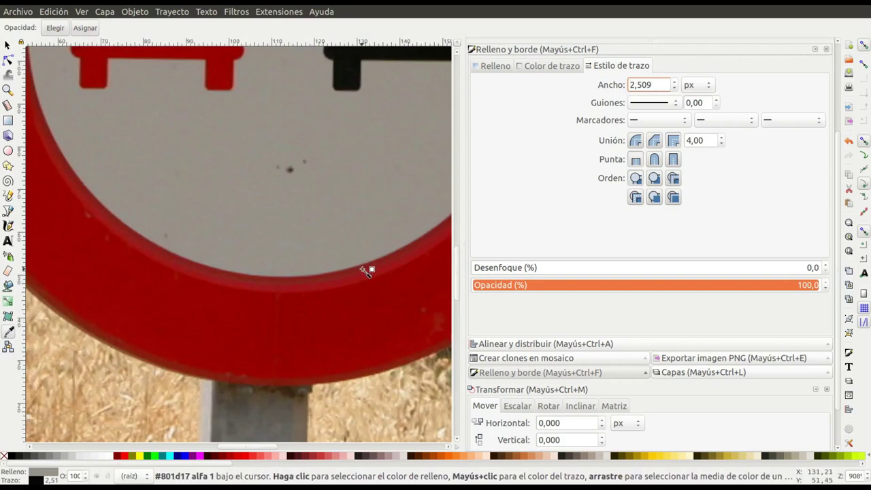
{"action": "left_click", "coordinate": [365, 268]}
{"action": "scroll", "coordinate": [320, 248], "scroll_direction": "down", "scroll_amount": 5}
{"action": "scroll", "coordinate": [310, 255], "scroll_direction": "down", "scroll_amount": 1}
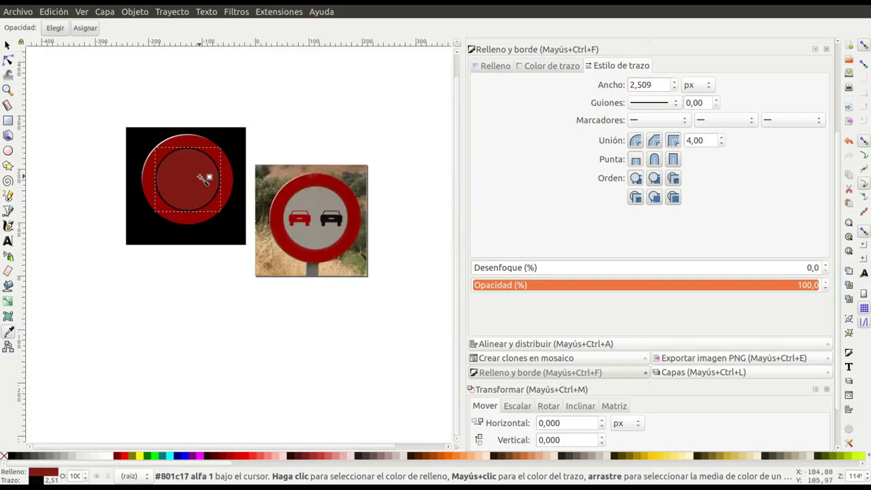
Copy the disc's fill code 801c17ff and apply it as the outline colour.
{"action": "left_click", "coordinate": [497, 65]}
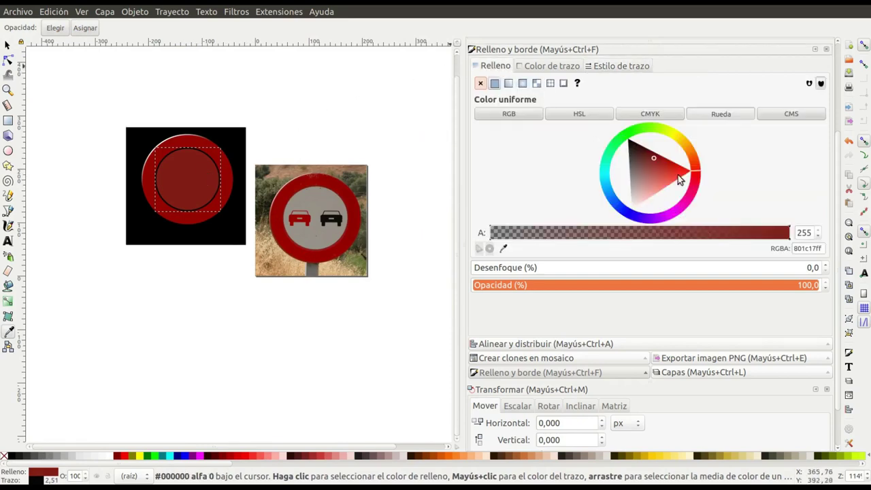
{"action": "left_click", "coordinate": [796, 249]}
{"action": "left_click", "coordinate": [822, 249]}
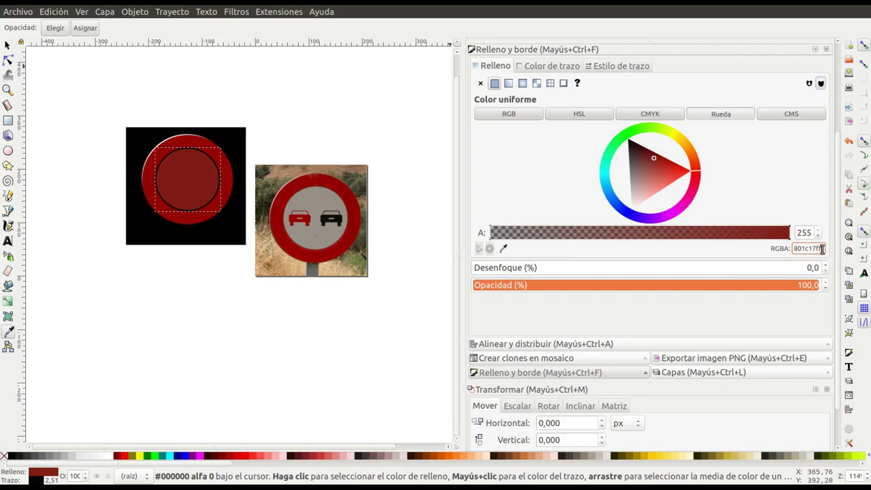
{"action": "double_click", "coordinate": [816, 249]}
{"action": "key", "text": "ctrl+c"}
{"action": "left_click", "coordinate": [555, 67]}
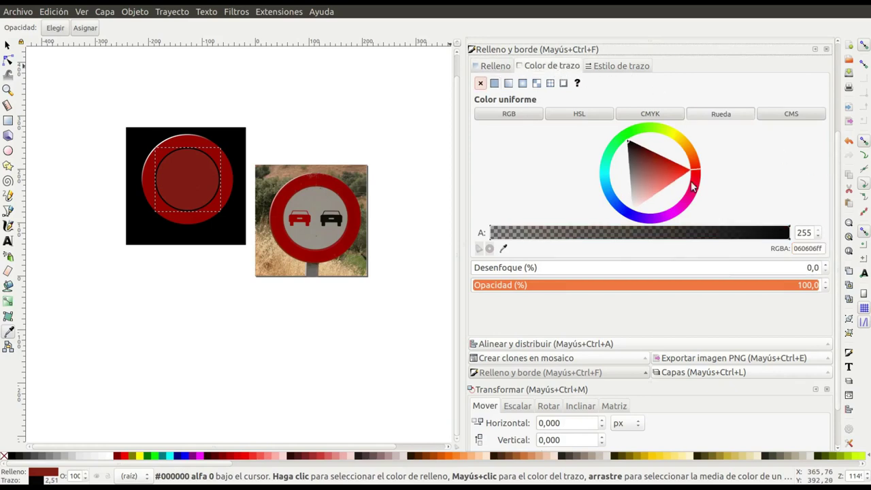
{"action": "double_click", "coordinate": [794, 249]}
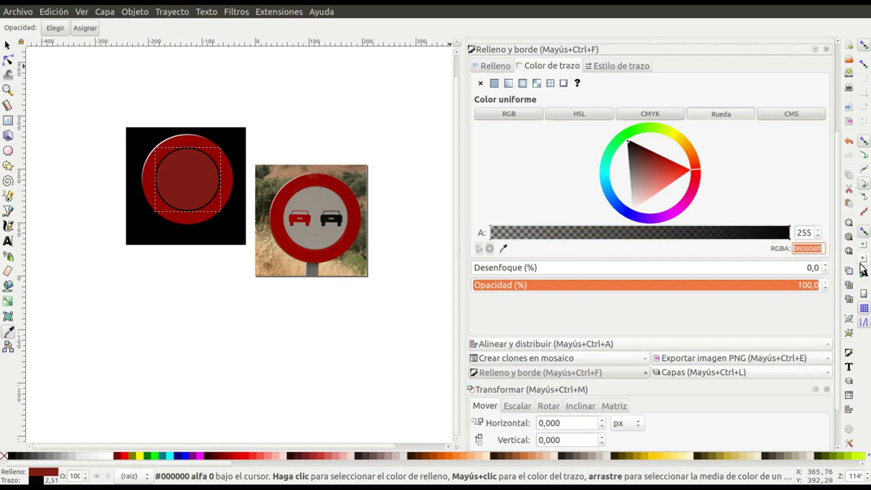
{"action": "key", "text": "ctrl+v"}
{"action": "key", "text": "Return"}
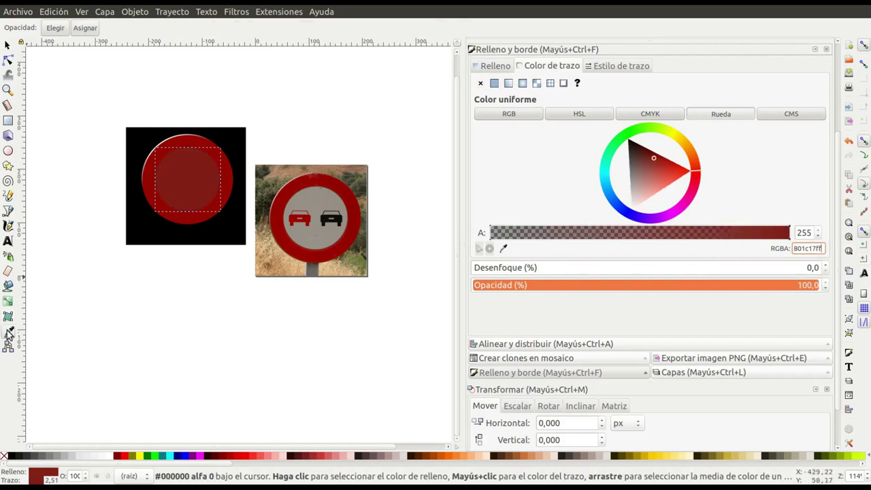
Refill the inner disc with the grey sampled from the sign photo's disc.
{"action": "key", "text": "s"}
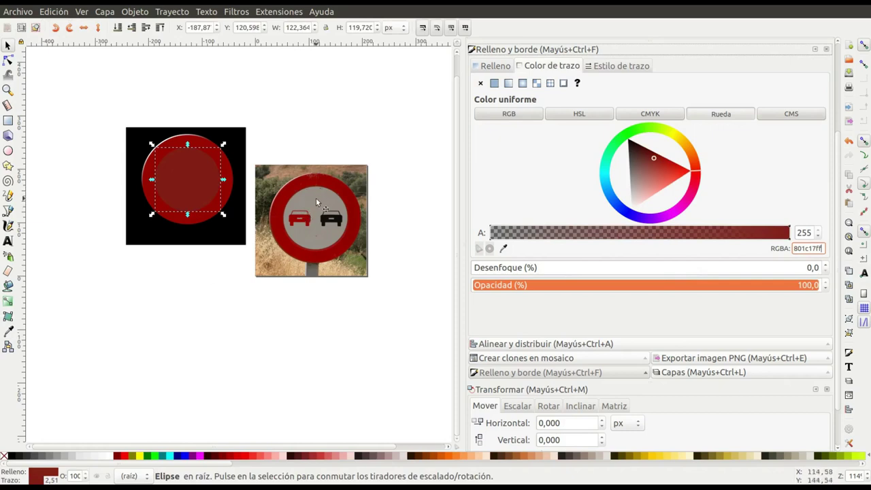
{"action": "left_click", "coordinate": [316, 198]}
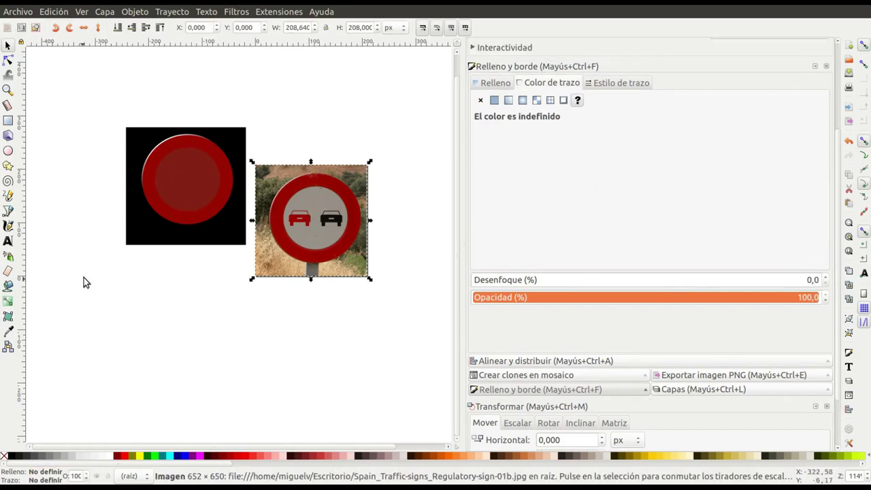
{"action": "left_click", "coordinate": [183, 185]}
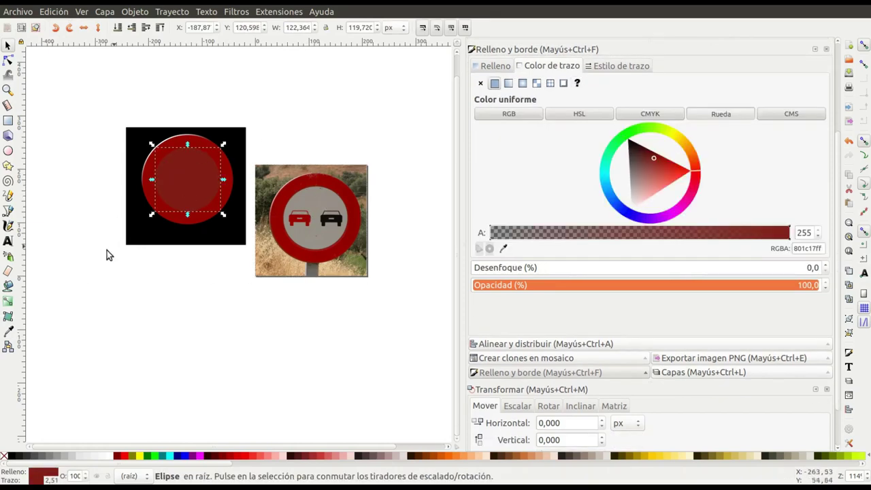
{"action": "left_click", "coordinate": [8, 331]}
{"action": "left_click", "coordinate": [316, 200]}
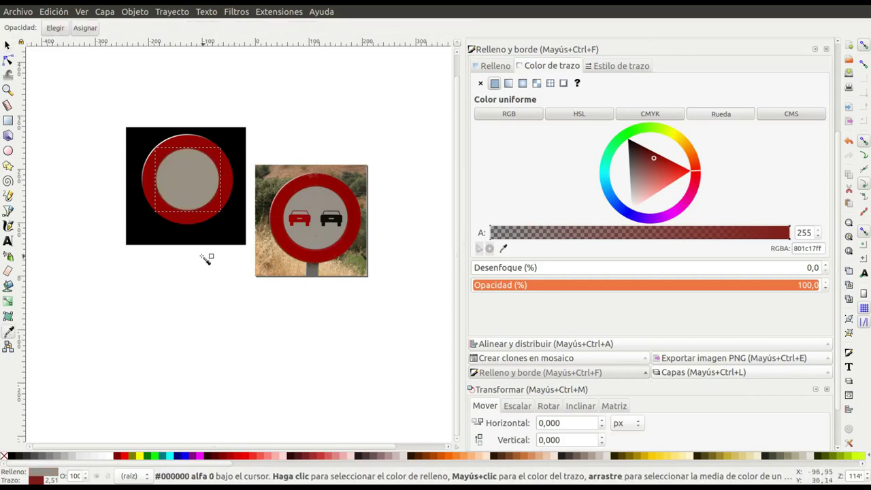
{"action": "scroll", "coordinate": [206, 201], "scroll_direction": "up", "scroll_amount": 5, "text": "ctrl"}
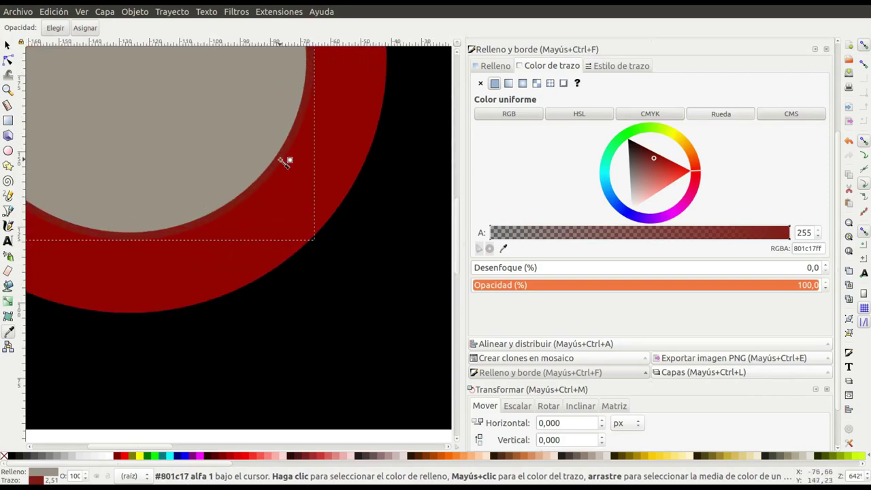
{"action": "scroll", "coordinate": [272, 175], "scroll_direction": "down", "scroll_amount": 4, "text": "ctrl"}
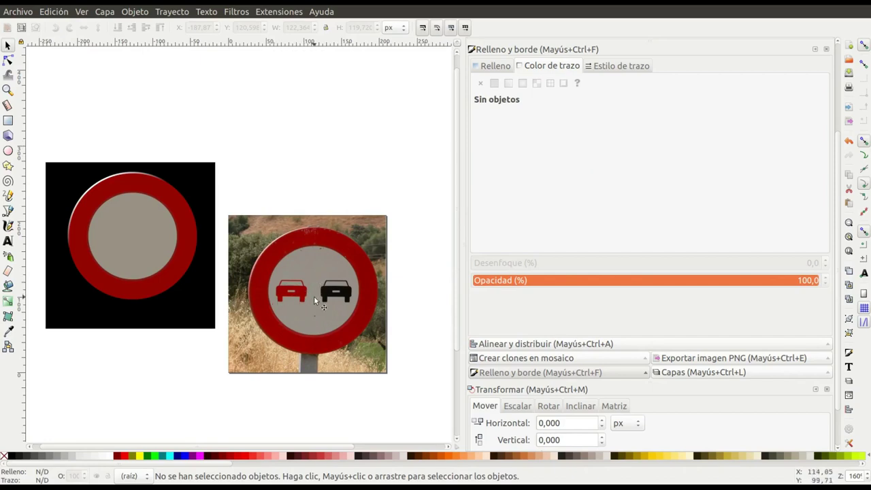
Zoom in on the red car and start a straight-edged Bézier path around its left wheel.
{"action": "key", "text": "ctrl"}
{"action": "key", "text": "ctrl"}
{"action": "scroll", "coordinate": [284, 296], "scroll_direction": "up", "scroll_amount": 6}
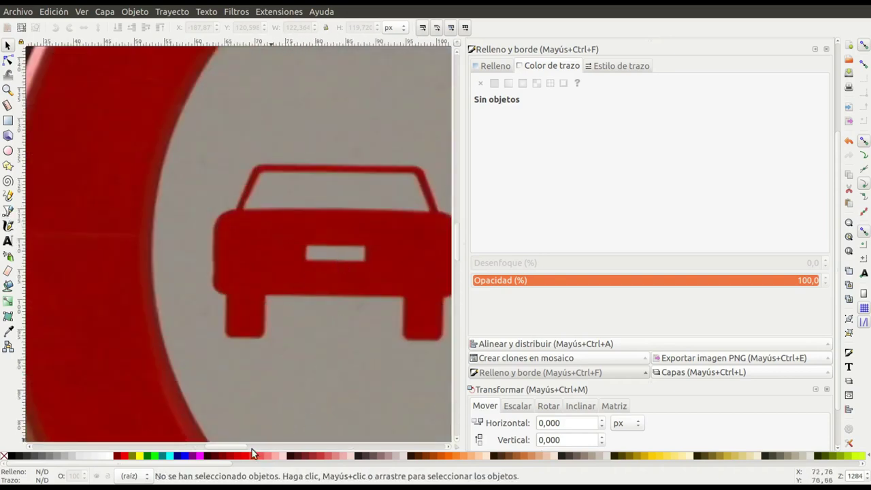
{"action": "scroll", "coordinate": [252, 449], "scroll_direction": "right", "scroll_amount": 2}
{"action": "scroll", "coordinate": [251, 449], "scroll_direction": "right", "scroll_amount": 2}
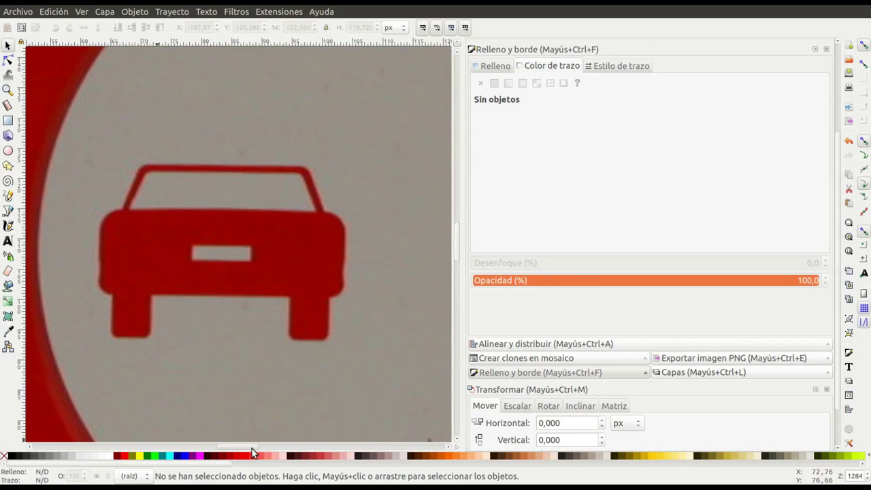
{"action": "left_click", "coordinate": [8, 214]}
{"action": "scroll", "coordinate": [124, 326], "scroll_direction": "up", "scroll_amount": 2}
{"action": "scroll", "coordinate": [126, 337], "scroll_direction": "up", "scroll_amount": 1}
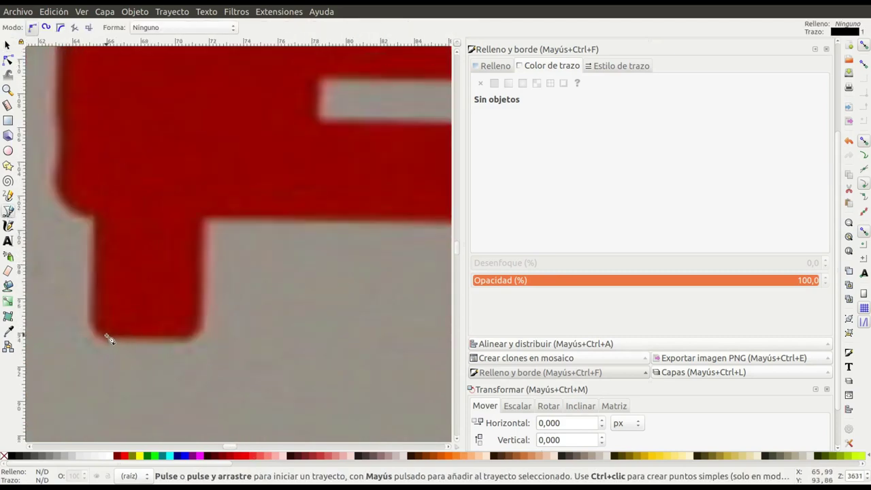
{"action": "left_click", "coordinate": [106, 336]}
{"action": "left_click", "coordinate": [194, 336]}
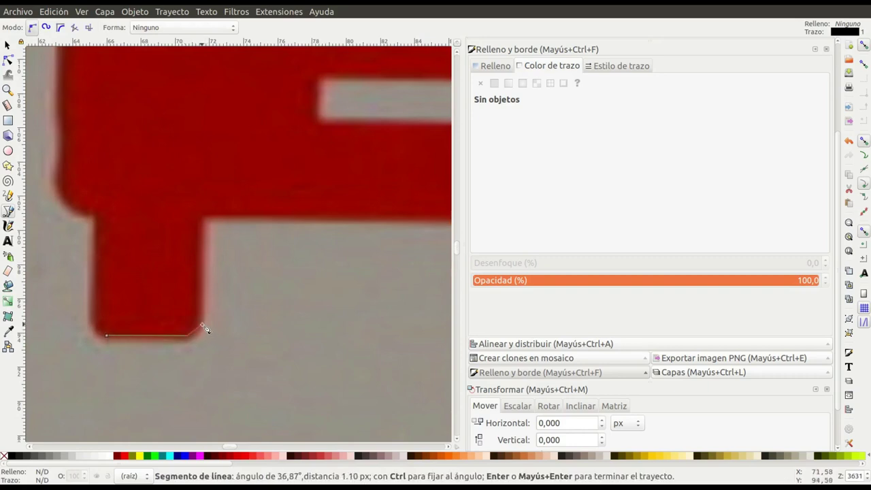
{"action": "left_click", "coordinate": [206, 221]}
{"action": "scroll", "coordinate": [214, 231], "scroll_direction": "right", "scroll_amount": 5}
{"action": "left_click", "coordinate": [216, 222]}
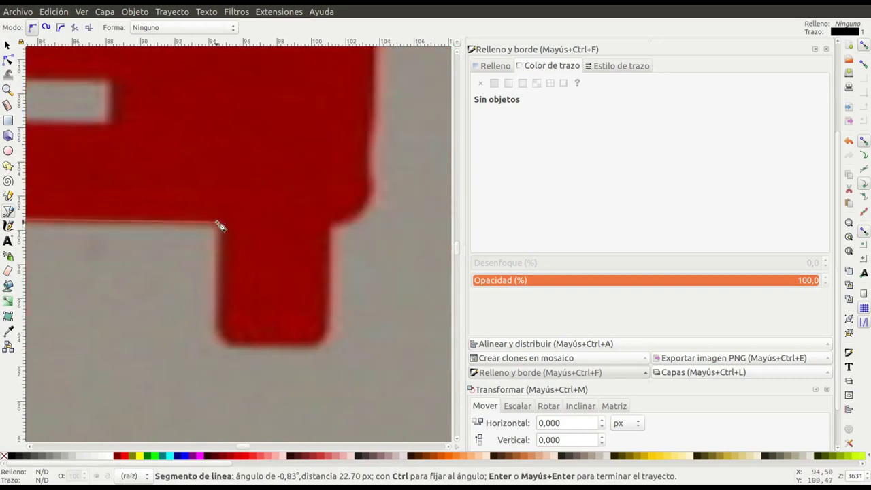
{"action": "left_click", "coordinate": [217, 326]}
Continue the path around the right wheel and up the body's right side.
{"action": "left_click", "coordinate": [232, 343]}
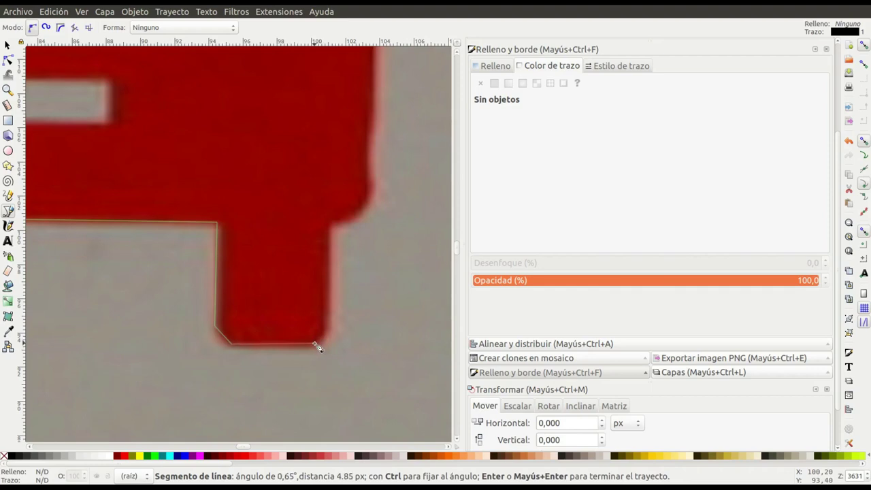
{"action": "left_click", "coordinate": [315, 343]}
{"action": "left_click", "coordinate": [327, 328]}
{"action": "left_click", "coordinate": [331, 223]}
{"action": "left_click", "coordinate": [370, 185]}
{"action": "scroll", "coordinate": [369, 184], "scroll_direction": "up", "scroll_amount": 3}
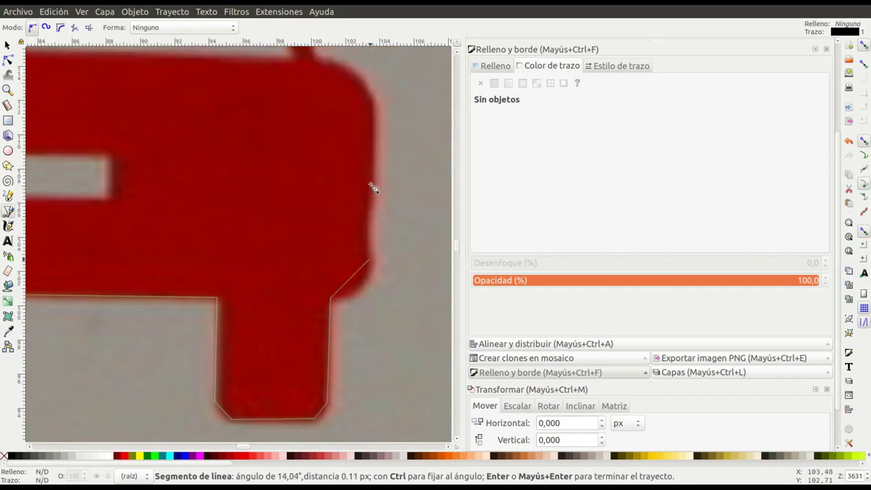
{"action": "scroll", "coordinate": [370, 185], "scroll_direction": "up", "scroll_amount": 3}
{"action": "left_click", "coordinate": [373, 213]}
{"action": "left_click", "coordinate": [316, 173]}
Trace the windscreen frame, roof line, pillar and the body's left side back toward the start.
{"action": "scroll", "coordinate": [316, 173], "scroll_direction": "up", "scroll_amount": 4}
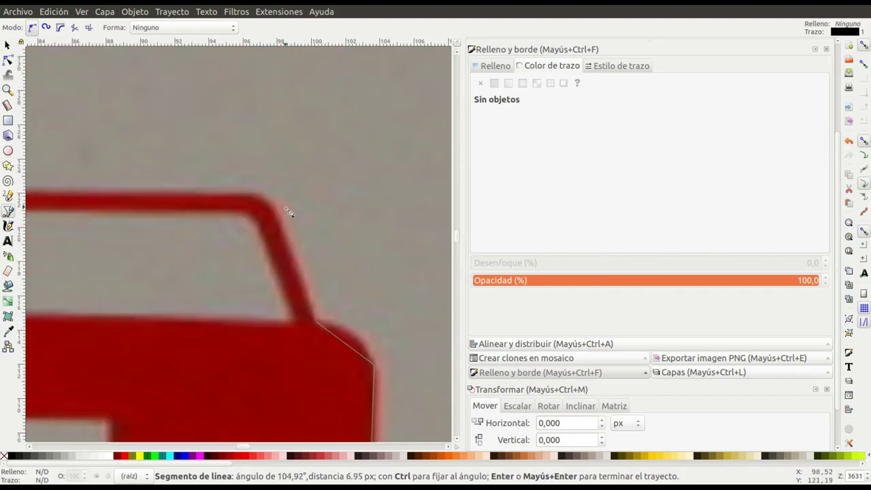
{"action": "left_click", "coordinate": [276, 209]}
{"action": "scroll", "coordinate": [224, 183], "scroll_direction": "left", "scroll_amount": 10}
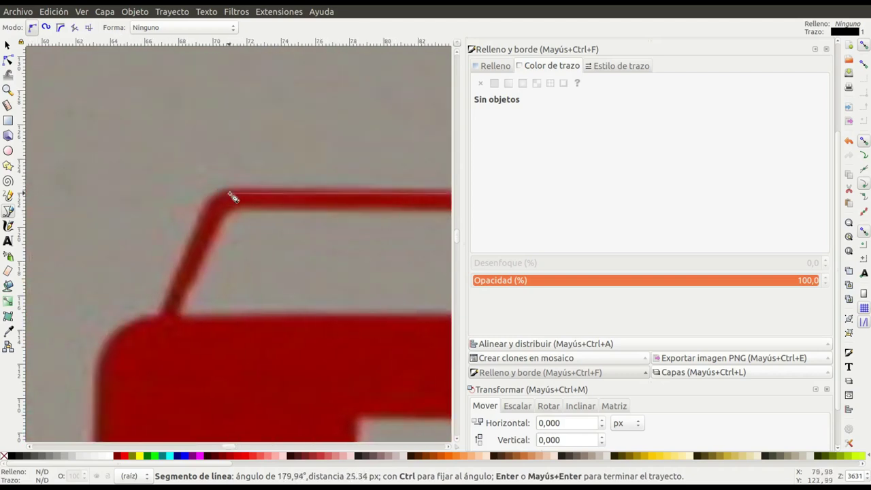
{"action": "left_click", "coordinate": [231, 189]}
{"action": "left_click", "coordinate": [209, 201]}
{"action": "left_click", "coordinate": [163, 319]}
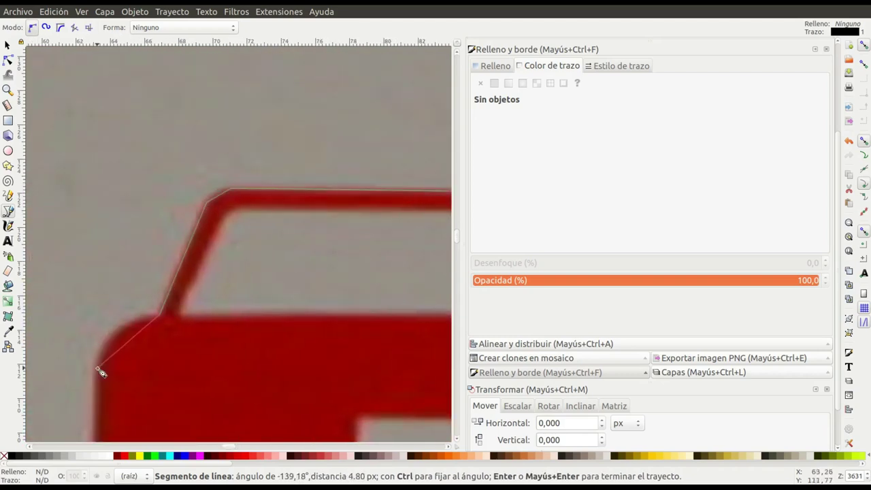
{"action": "left_click", "coordinate": [98, 369]}
{"action": "scroll", "coordinate": [95, 371], "scroll_direction": "down", "scroll_amount": 2}
{"action": "scroll", "coordinate": [96, 361], "scroll_direction": "down", "scroll_amount": 3}
{"action": "left_click", "coordinate": [98, 342]}
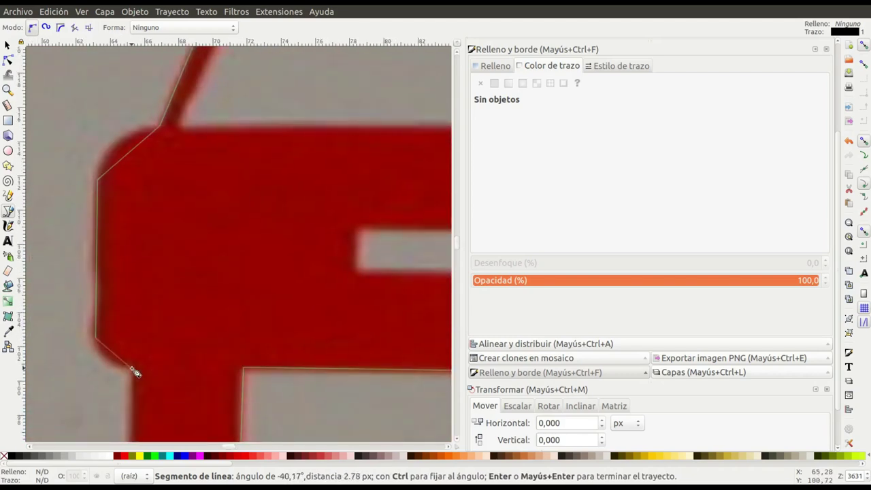
{"action": "left_click", "coordinate": [131, 369]}
{"action": "scroll", "coordinate": [132, 367], "scroll_direction": "down", "scroll_amount": 5}
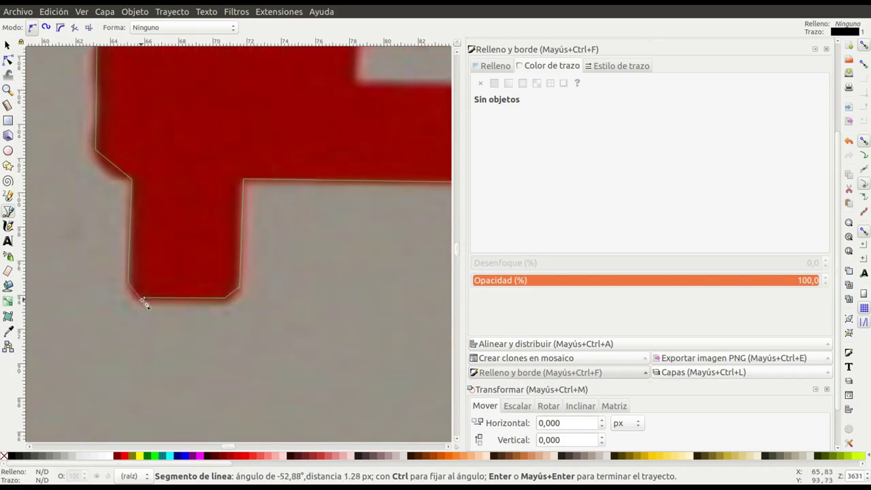
Close the car outline path on its starting node.
{"action": "left_click", "coordinate": [143, 297]}
{"action": "scroll", "coordinate": [302, 315], "scroll_direction": "right", "scroll_amount": 2}
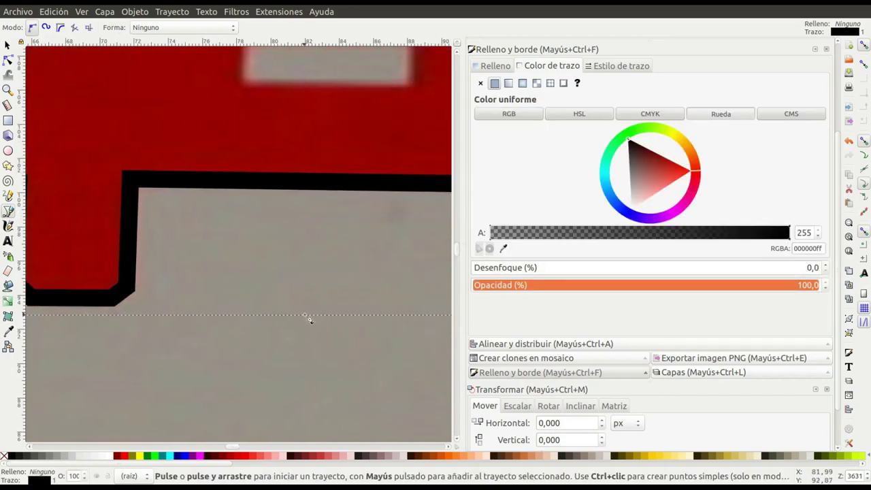
{"action": "scroll", "coordinate": [306, 314], "scroll_direction": "down", "scroll_amount": 2}
{"action": "scroll", "coordinate": [307, 314], "scroll_direction": "down", "scroll_amount": 2}
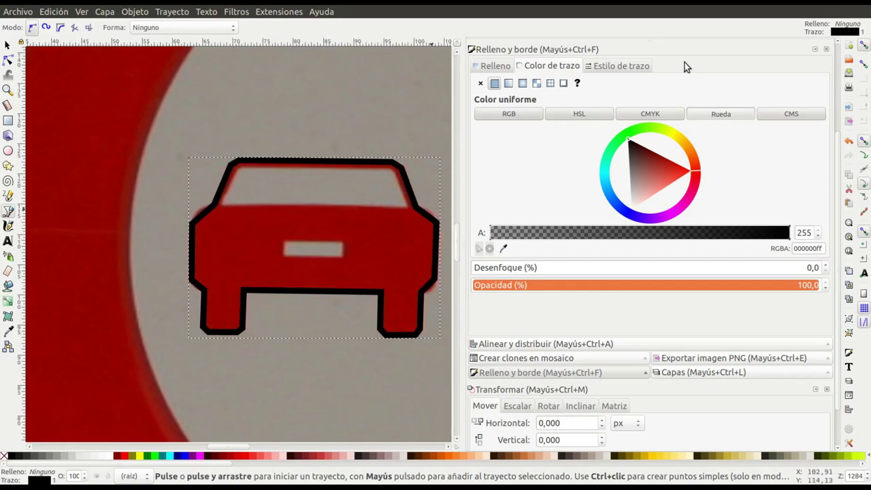
Thin the car outline's stroke width from 1 px to 0.2 px.
{"action": "left_click", "coordinate": [631, 69]}
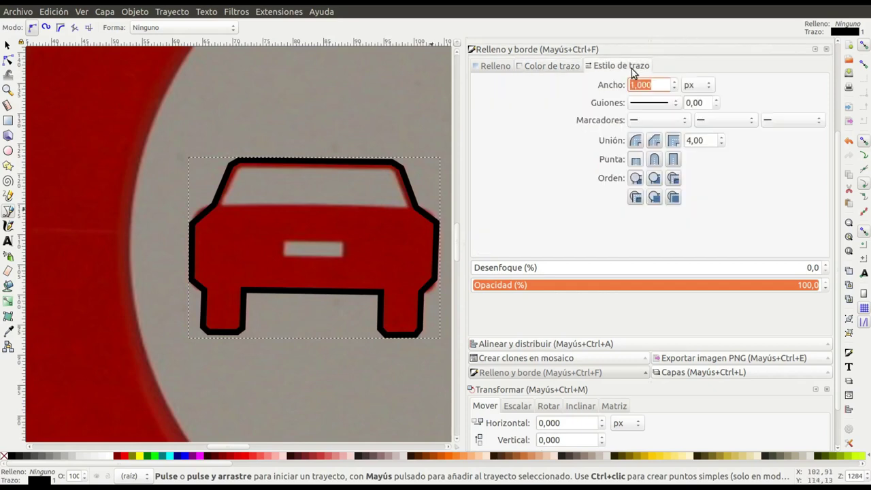
{"action": "left_click", "coordinate": [674, 88]}
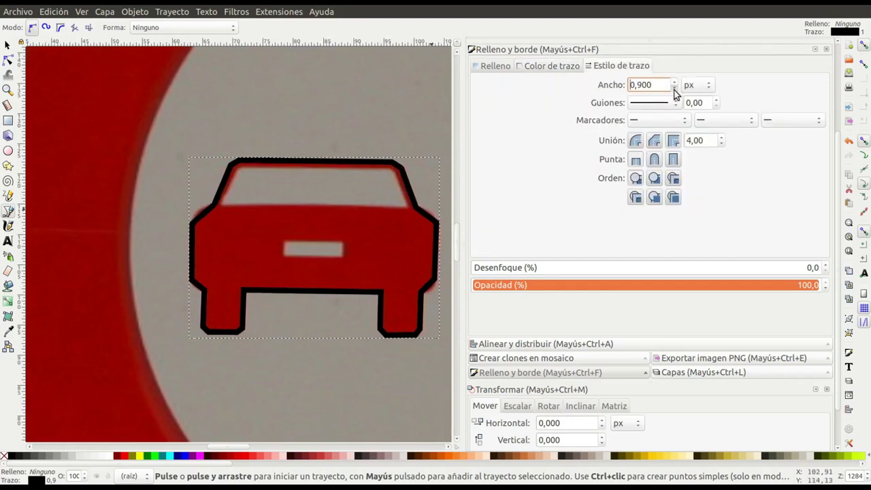
{"action": "left_click", "coordinate": [674, 88]}
{"action": "left_click", "coordinate": [674, 88]}
{"action": "left_click", "coordinate": [674, 88]}
{"action": "left_click", "coordinate": [674, 88]}
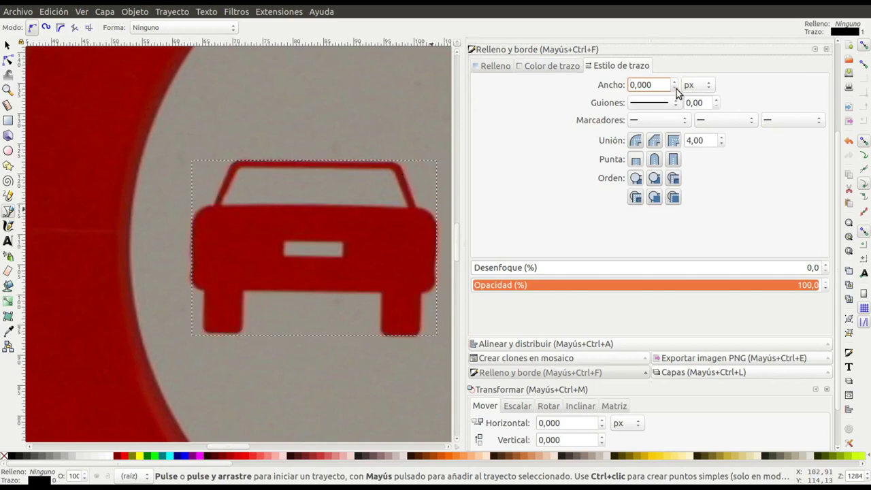
{"action": "left_click", "coordinate": [674, 82]}
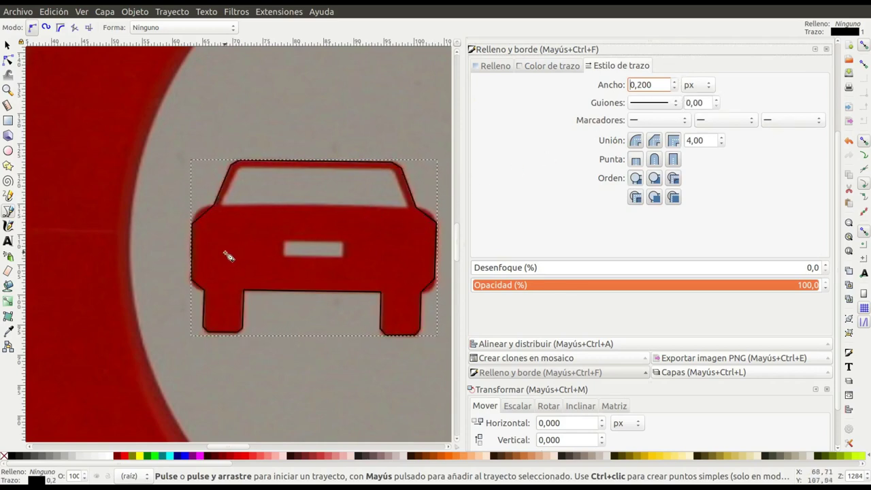
{"action": "scroll", "coordinate": [214, 329], "scroll_direction": "down", "scroll_amount": 2}
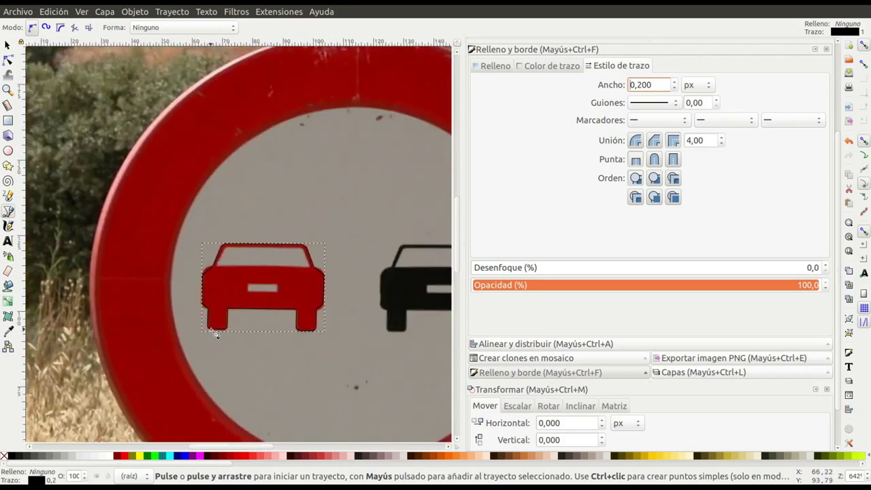
{"action": "scroll", "coordinate": [212, 331], "scroll_direction": "up", "scroll_amount": 1}
{"action": "scroll", "coordinate": [211, 332], "scroll_direction": "up", "scroll_amount": 4}
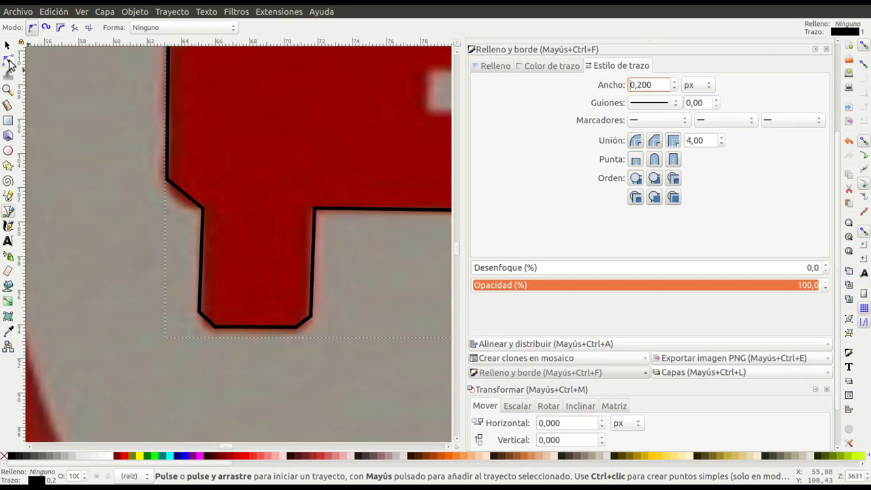
Round off the roof's and body's top-right corners by dragging path segments into curves.
{"action": "left_click", "coordinate": [10, 61]}
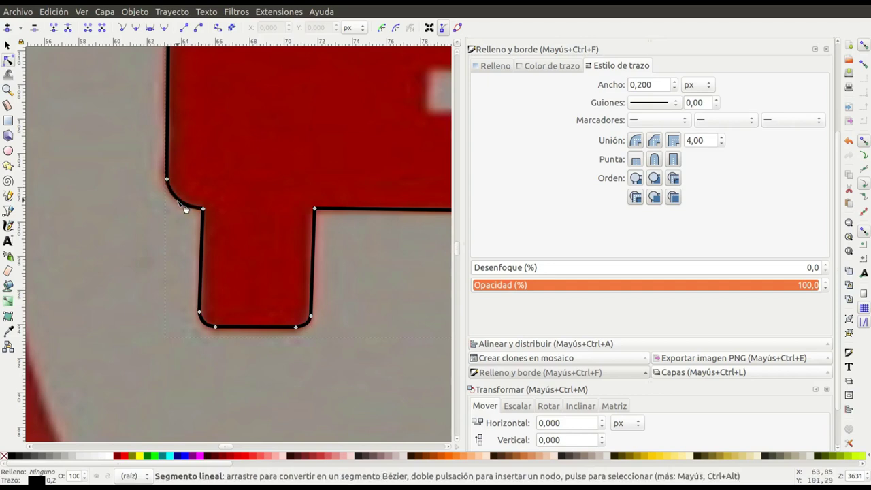
{"action": "scroll", "coordinate": [194, 204], "scroll_direction": "up", "scroll_amount": 5}
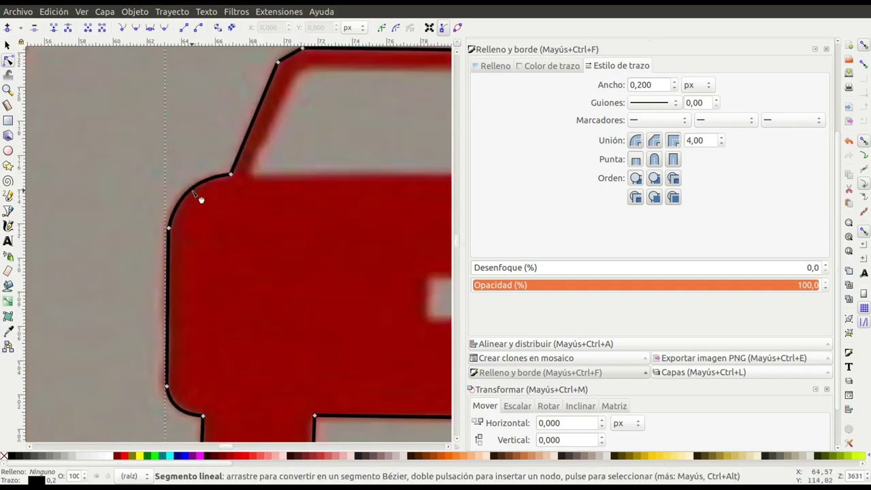
{"action": "scroll", "coordinate": [202, 199], "scroll_direction": "up", "scroll_amount": 3}
{"action": "scroll", "coordinate": [288, 241], "scroll_direction": "right", "scroll_amount": 5}
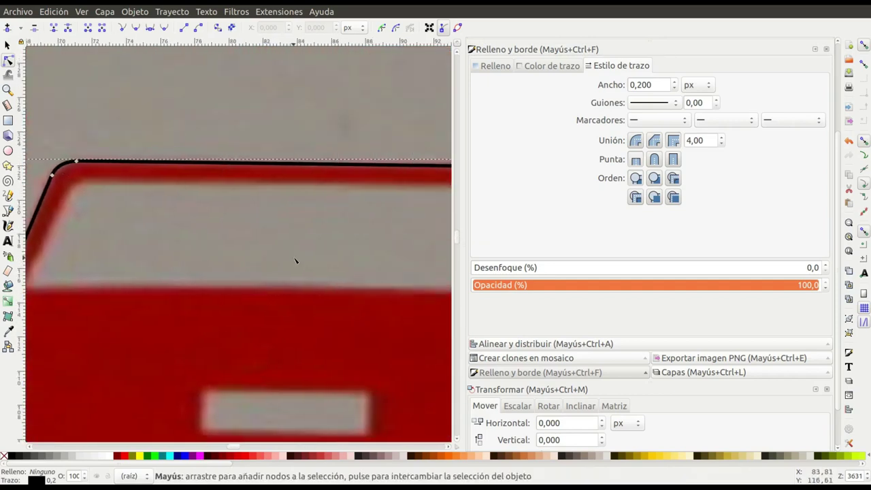
{"action": "scroll", "coordinate": [297, 261], "scroll_direction": "right", "scroll_amount": 5}
{"action": "left_click_drag", "start_coordinate": [343, 183], "coordinate": [346, 182]}
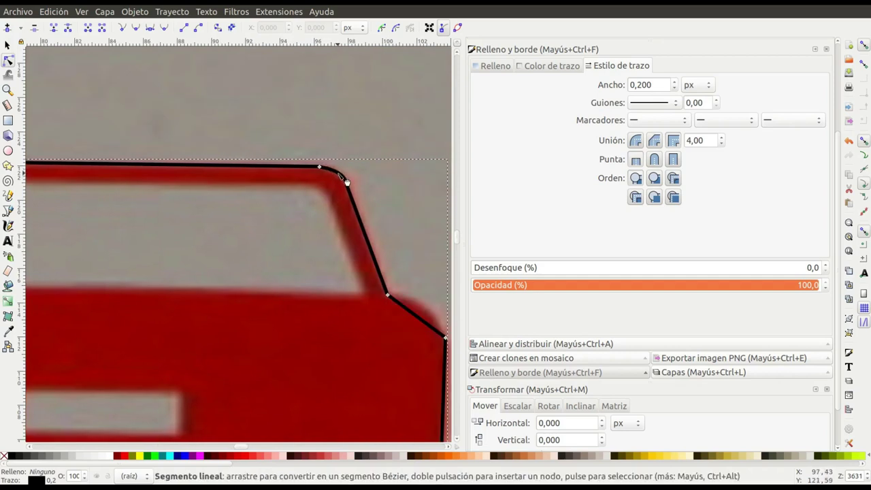
{"action": "left_click_drag", "start_coordinate": [416, 315], "coordinate": [427, 306]}
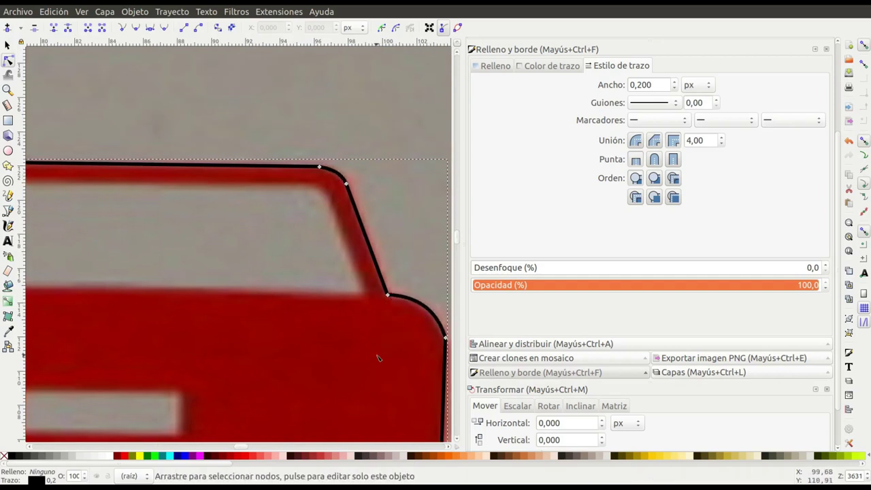
Reshape the curve at the windscreen's base, finishing the 22-node car outline.
{"action": "scroll", "coordinate": [379, 359], "scroll_direction": "right", "scroll_amount": 2}
{"action": "left_click", "coordinate": [311, 294]}
{"action": "left_click_drag", "start_coordinate": [360, 311], "coordinate": [361, 312]}
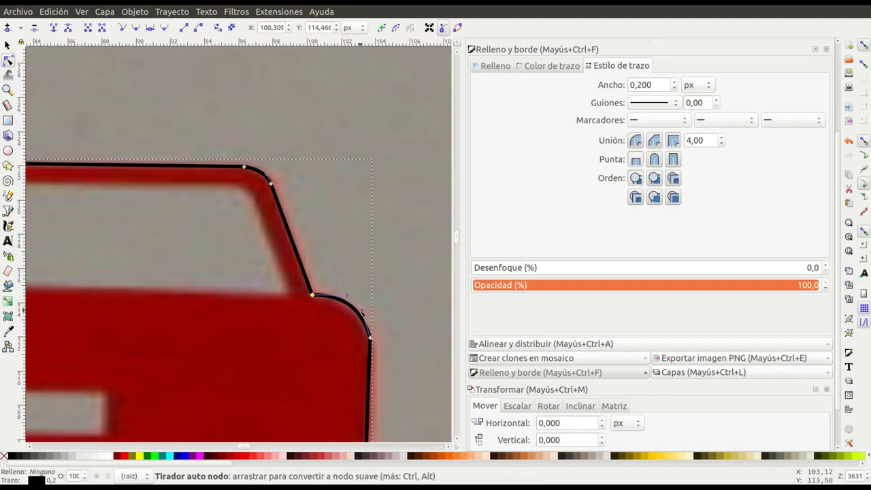
{"action": "scroll", "coordinate": [361, 312], "scroll_direction": "down", "scroll_amount": 4}
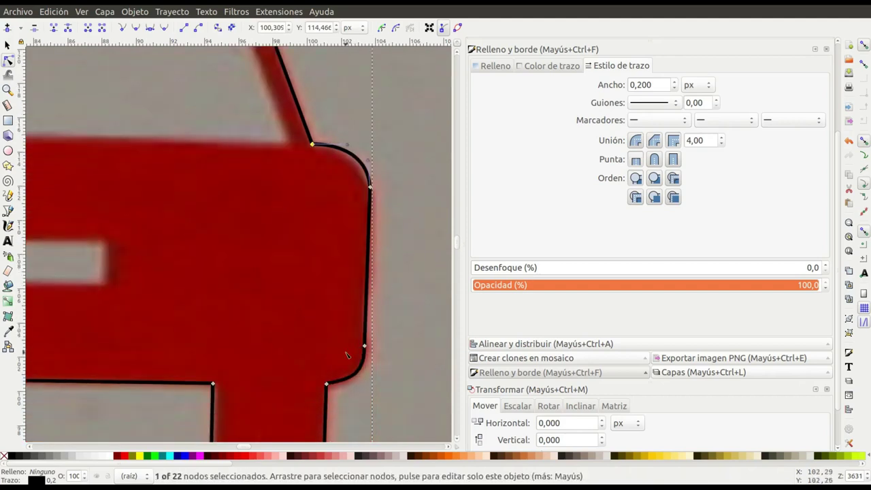
{"action": "scroll", "coordinate": [347, 355], "scroll_direction": "down", "scroll_amount": 4}
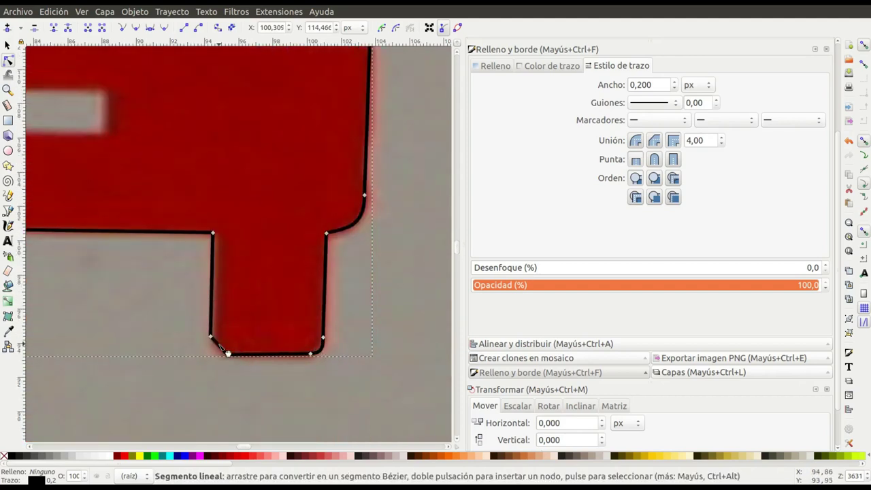
{"action": "scroll", "coordinate": [233, 311], "scroll_direction": "right", "scroll_amount": 2}
{"action": "scroll", "coordinate": [233, 311], "scroll_direction": "down", "scroll_amount": 1}
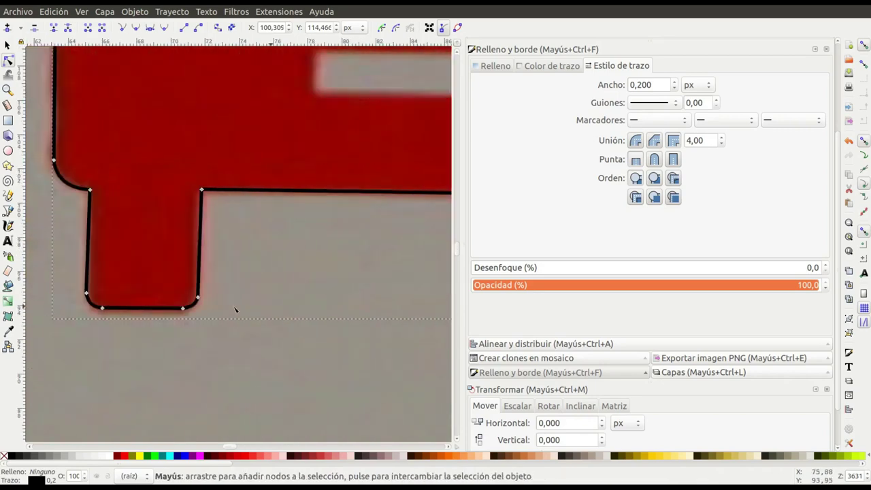
{"action": "scroll", "coordinate": [254, 303], "scroll_direction": "down", "scroll_amount": 3}
{"action": "left_click", "coordinate": [8, 46]}
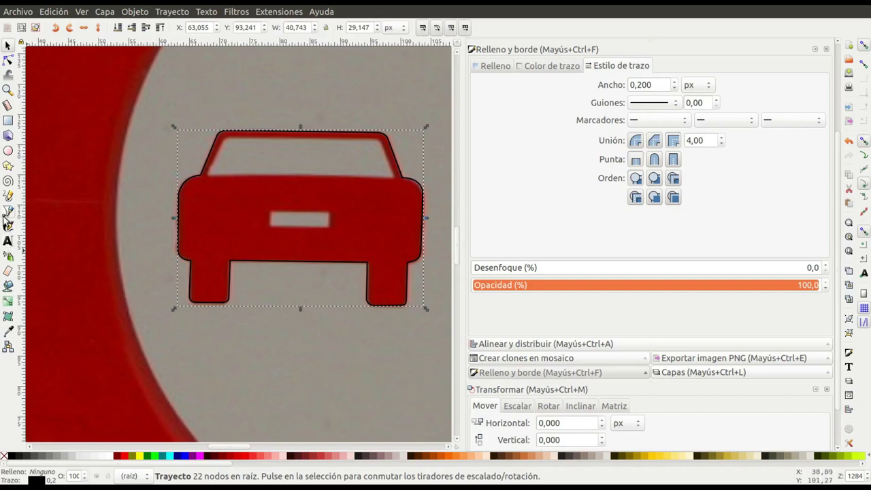
Begin a Bézier windshield path at its lower-left and top-left corners, restarting once.
{"action": "left_click", "coordinate": [9, 213]}
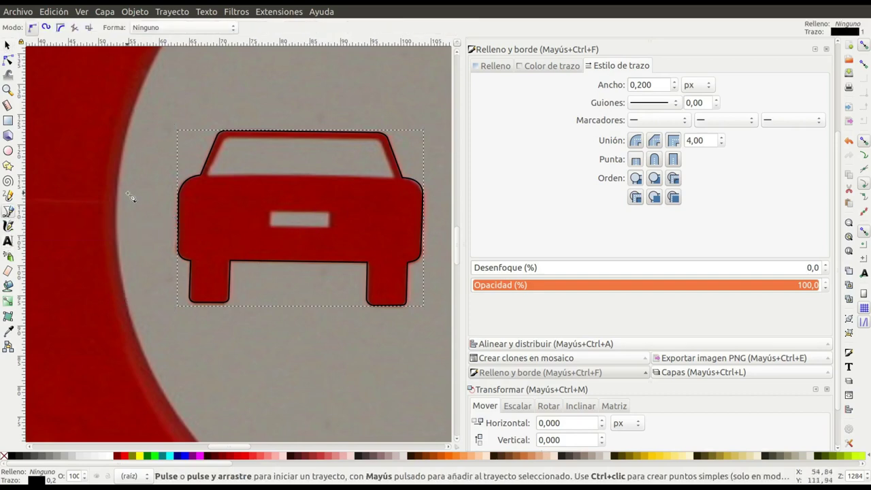
{"action": "scroll", "coordinate": [242, 187], "scroll_direction": "up", "scroll_amount": 1}
{"action": "scroll", "coordinate": [245, 178], "scroll_direction": "up", "scroll_amount": 1}
{"action": "left_click", "coordinate": [168, 174]}
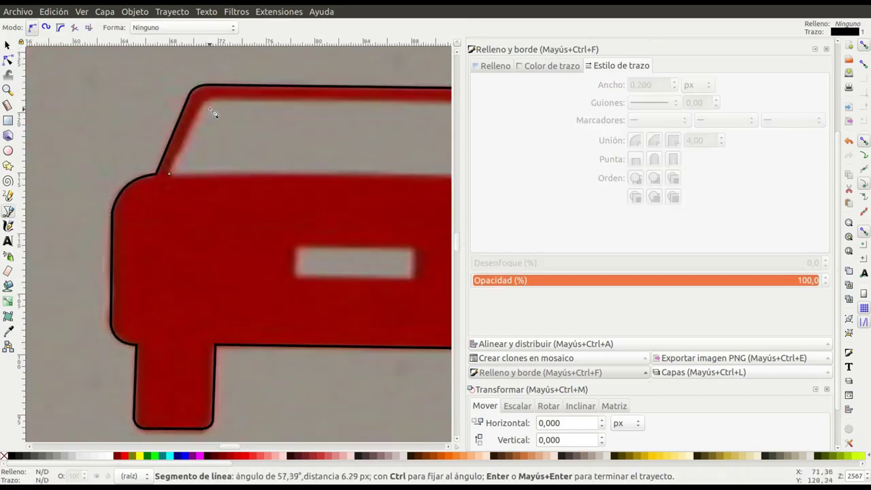
{"action": "left_click", "coordinate": [201, 109]}
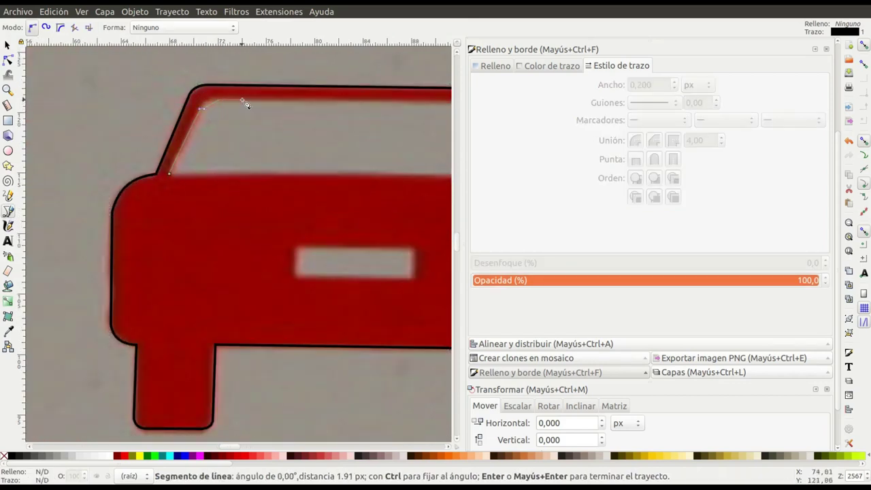
{"action": "key", "text": "Escape"}
{"action": "left_click", "coordinate": [169, 174]}
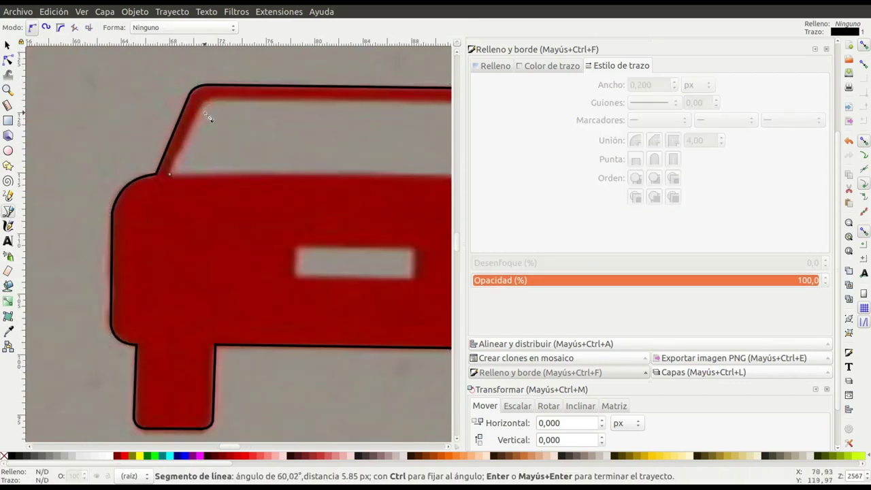
{"action": "left_click", "coordinate": [202, 107]}
{"action": "left_click", "coordinate": [223, 101]}
Add the windshield's top-right and lower-right corners and close it into a six-node path.
{"action": "scroll", "coordinate": [231, 102], "scroll_direction": "down", "scroll_amount": 3}
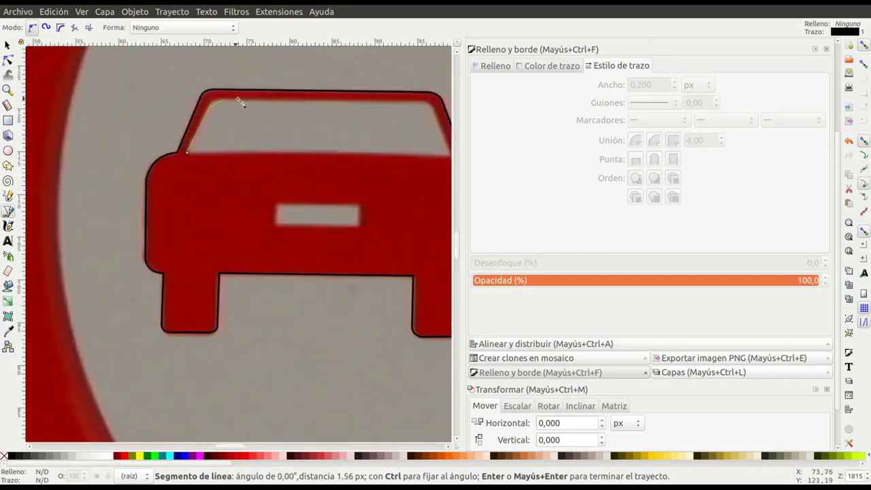
{"action": "scroll", "coordinate": [286, 98], "scroll_direction": "up", "scroll_amount": 1}
{"action": "scroll", "coordinate": [312, 97], "scroll_direction": "up", "scroll_amount": 3}
{"action": "left_click", "coordinate": [310, 94]}
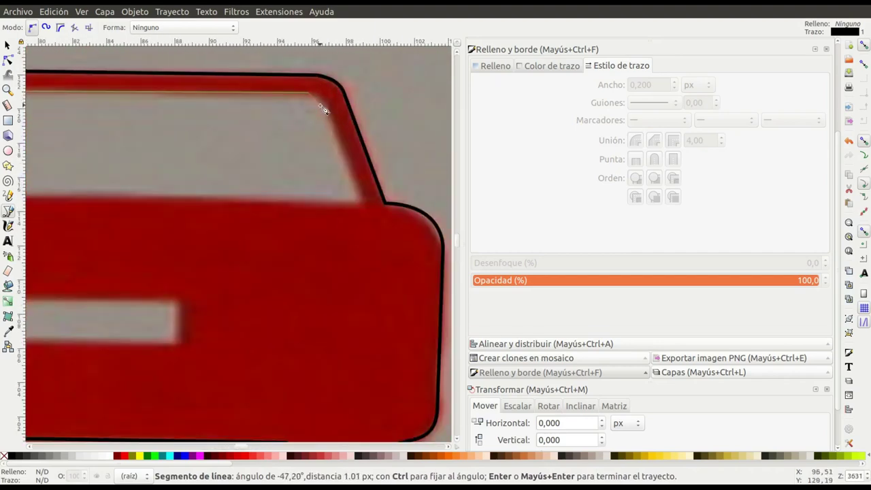
{"action": "left_click", "coordinate": [359, 200]}
{"action": "scroll", "coordinate": [361, 202], "scroll_direction": "down", "scroll_amount": 3}
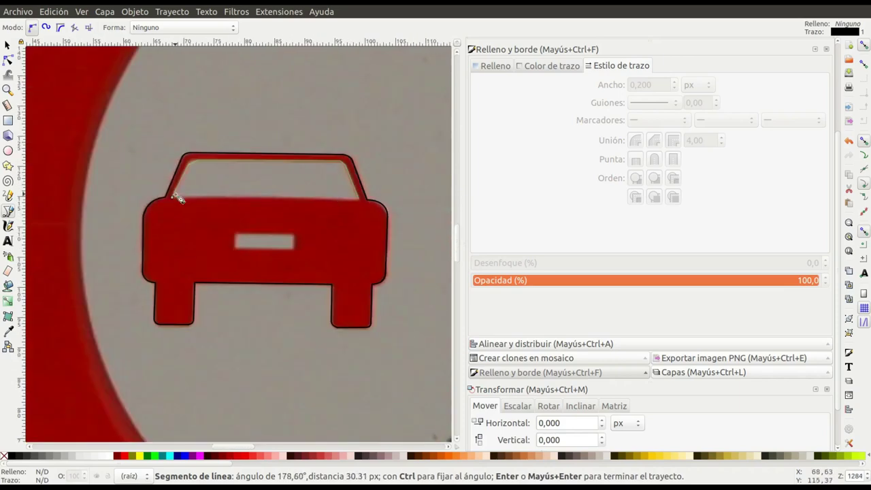
{"action": "left_click", "coordinate": [173, 197]}
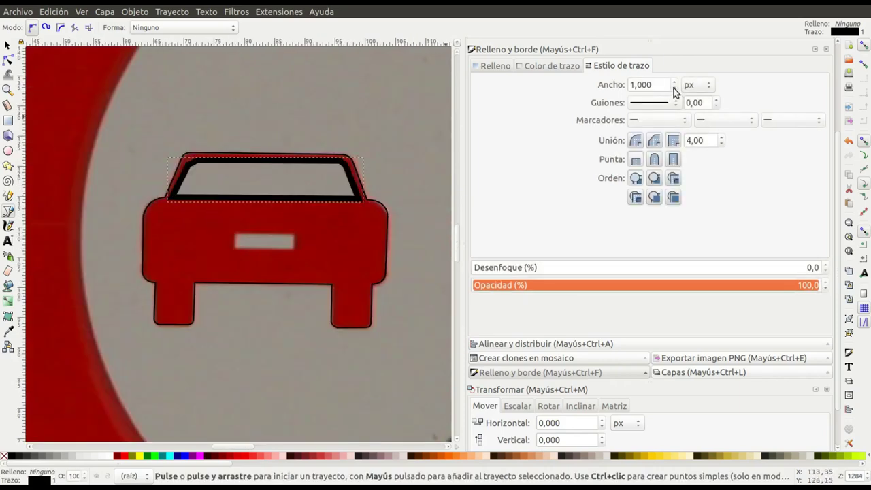
{"action": "scroll", "coordinate": [673, 92], "scroll_direction": "down", "scroll_amount": 4}
{"action": "scroll", "coordinate": [673, 92], "scroll_direction": "down", "scroll_amount": 4}
{"action": "scroll", "coordinate": [194, 234], "scroll_direction": "up", "scroll_amount": 3}
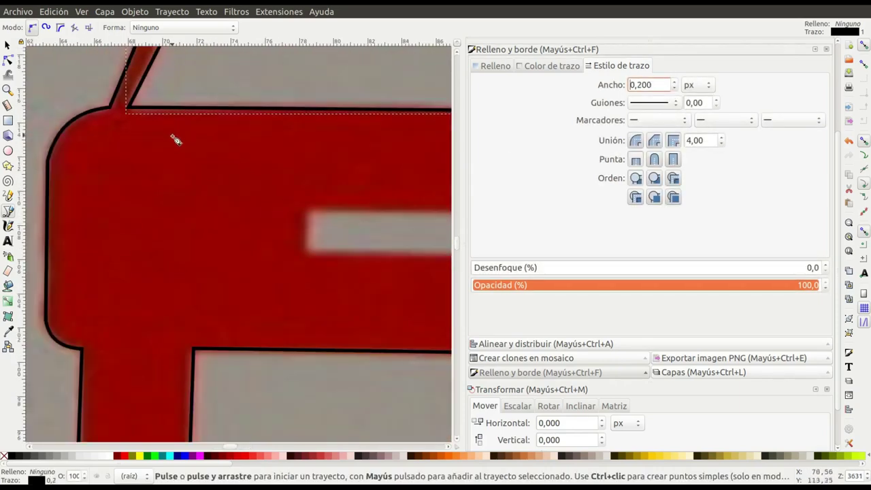
{"action": "scroll", "coordinate": [329, 182], "scroll_direction": "down", "scroll_amount": 2}
{"action": "scroll", "coordinate": [329, 182], "scroll_direction": "right", "scroll_amount": 2}
{"action": "scroll", "coordinate": [329, 182], "scroll_direction": "up", "scroll_amount": 1}
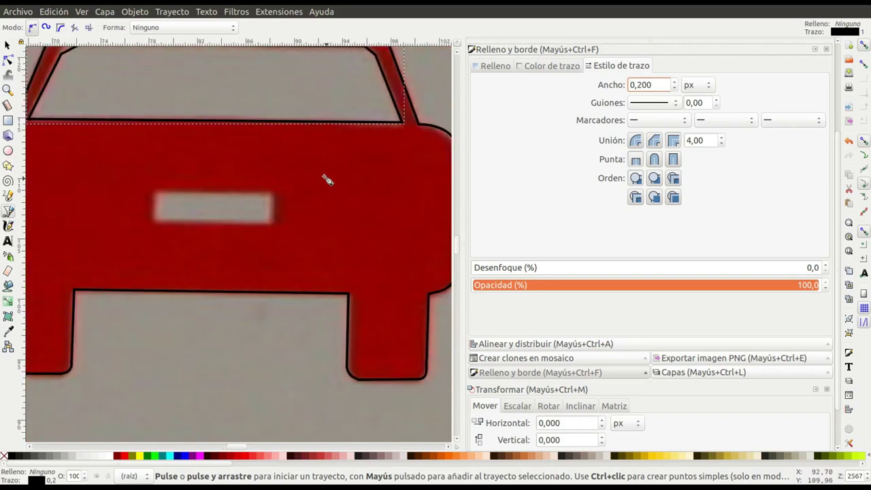
Nudge the windshield's right and lower-left nodes into place over the photo.
{"action": "key", "text": "n"}
{"action": "left_click_drag", "start_coordinate": [401, 123], "coordinate": [401, 124]}
{"action": "mouse_move", "coordinate": [27, 121]}
{"action": "left_mouse_down"}
{"action": "mouse_move", "coordinate": [38, 121]}
{"action": "mouse_move", "coordinate": [30, 122]}
{"action": "left_mouse_up"}
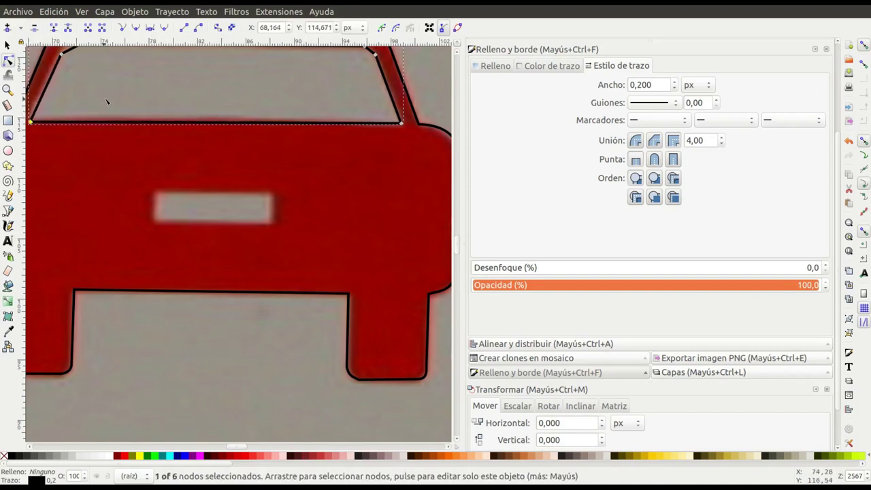
{"action": "scroll", "coordinate": [106, 101], "scroll_direction": "up", "scroll_amount": 3}
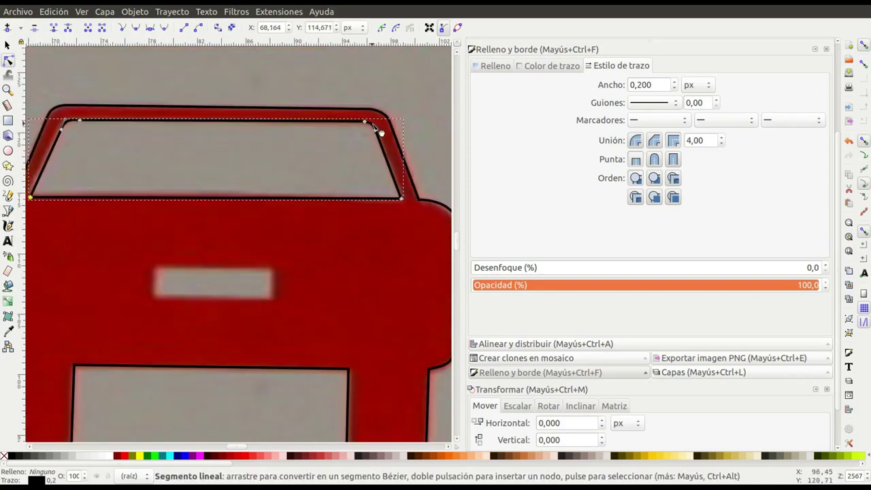
{"action": "scroll", "coordinate": [343, 140], "scroll_direction": "down", "scroll_amount": 2, "text": "ctrl"}
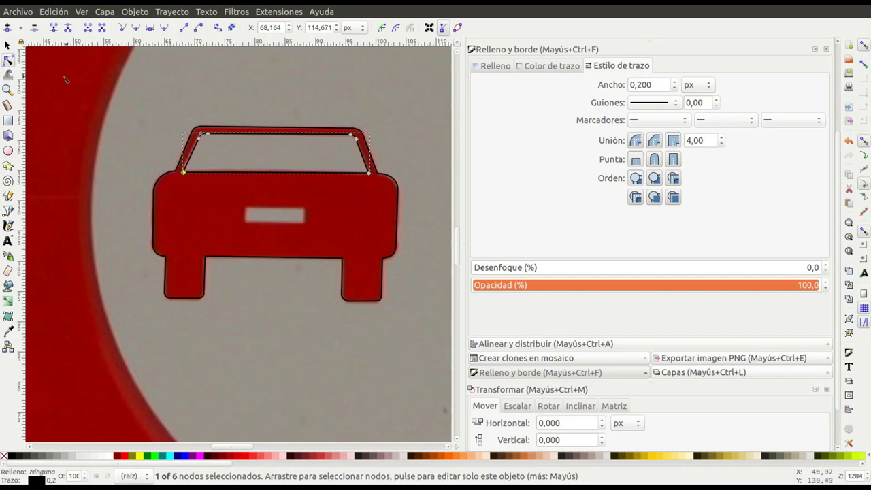
{"action": "left_click", "coordinate": [6, 45]}
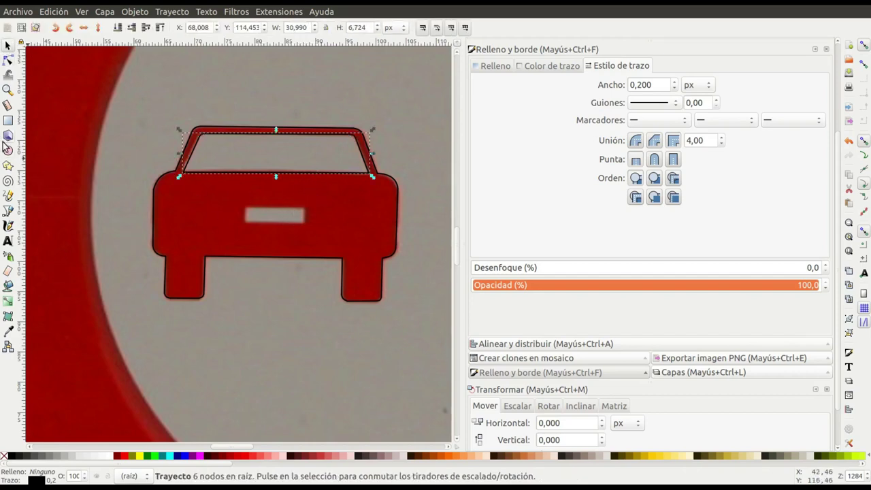
{"action": "left_click", "coordinate": [8, 120]}
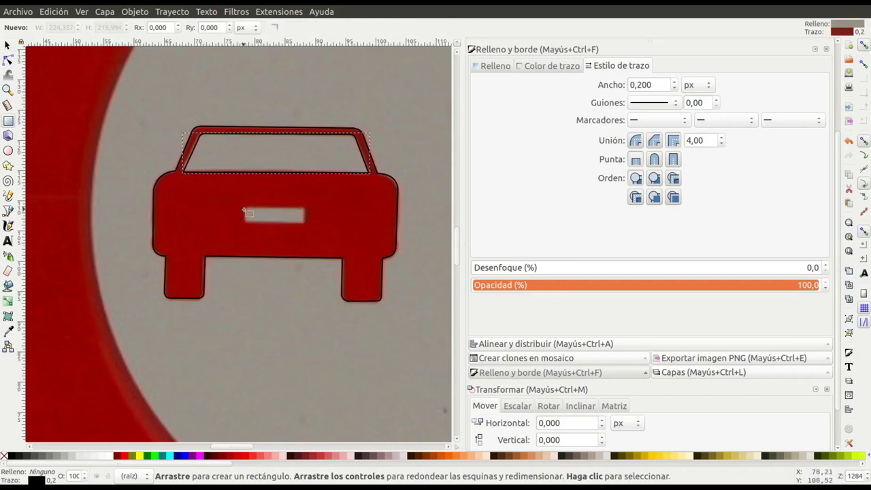
Draw a small rectangle, about 10,014 × 2,774 px, over the grille slot and fill it black.
{"action": "left_click_drag", "start_coordinate": [246, 208], "coordinate": [304, 223]}
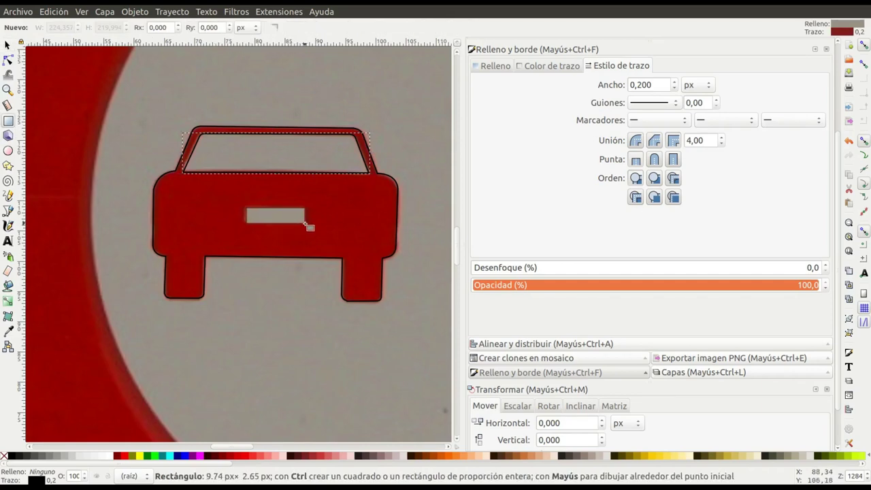
{"action": "left_click", "coordinate": [7, 45]}
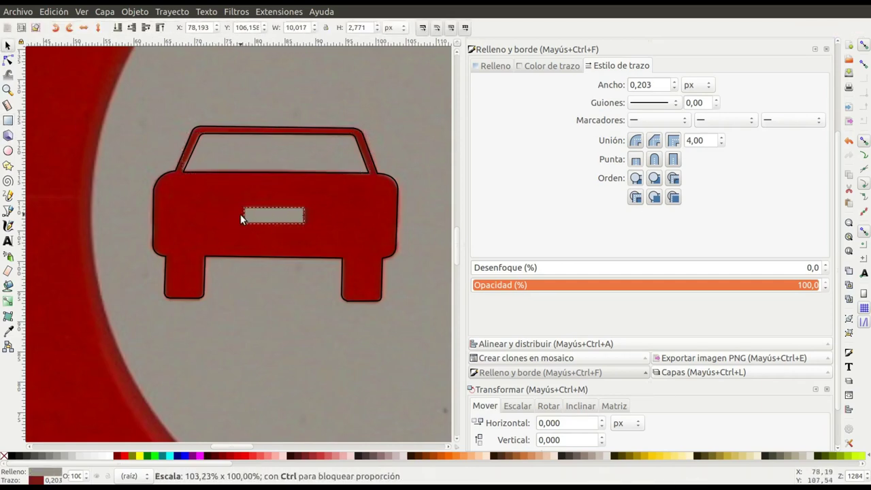
{"action": "left_click", "coordinate": [12, 455]}
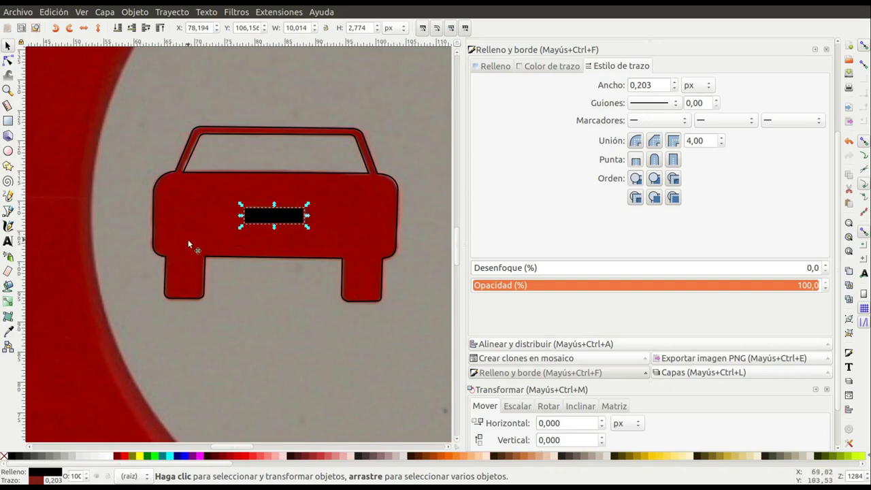
{"action": "scroll", "coordinate": [216, 310], "scroll_direction": "down", "scroll_amount": 2, "text": "ctrl"}
{"action": "scroll", "coordinate": [215, 311], "scroll_direction": "down", "scroll_amount": 2, "text": "ctrl"}
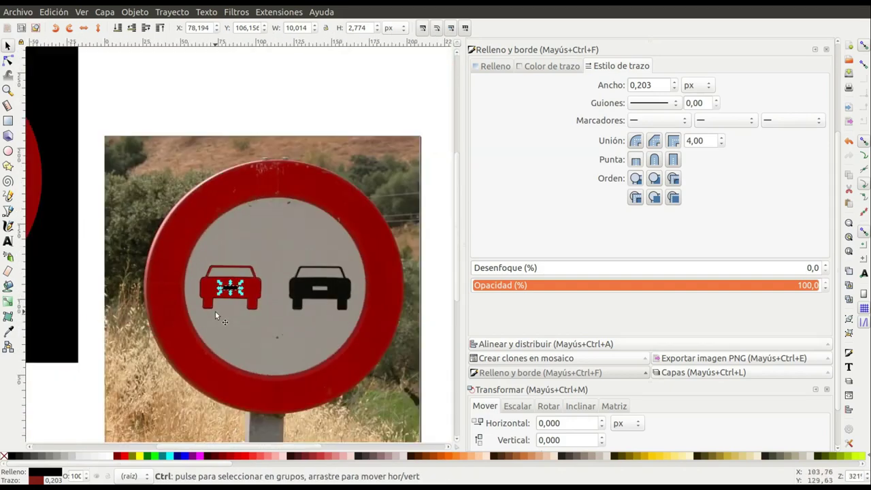
{"action": "scroll", "coordinate": [215, 311], "scroll_direction": "down", "scroll_amount": 2, "text": "ctrl"}
Move the traced body, windshield and black slot together above the photo, then reselect the body outline.
{"action": "left_click", "coordinate": [169, 221]}
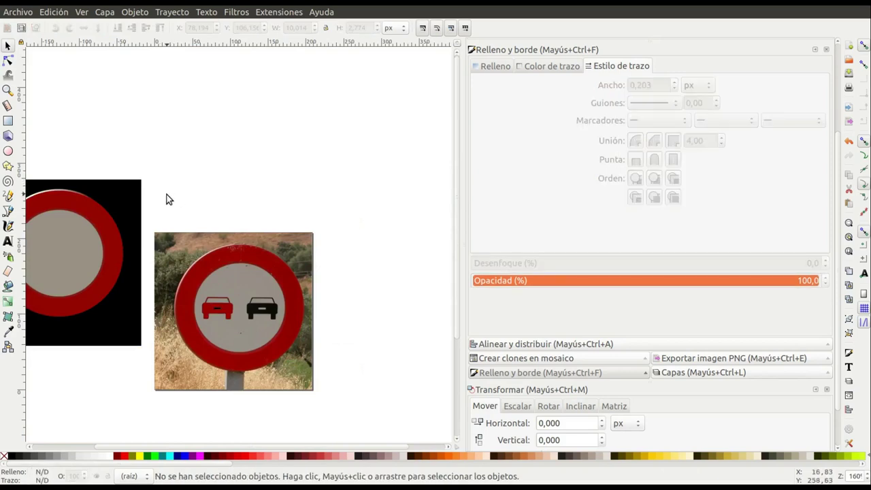
{"action": "left_click_drag", "start_coordinate": [169, 199], "coordinate": [249, 361]}
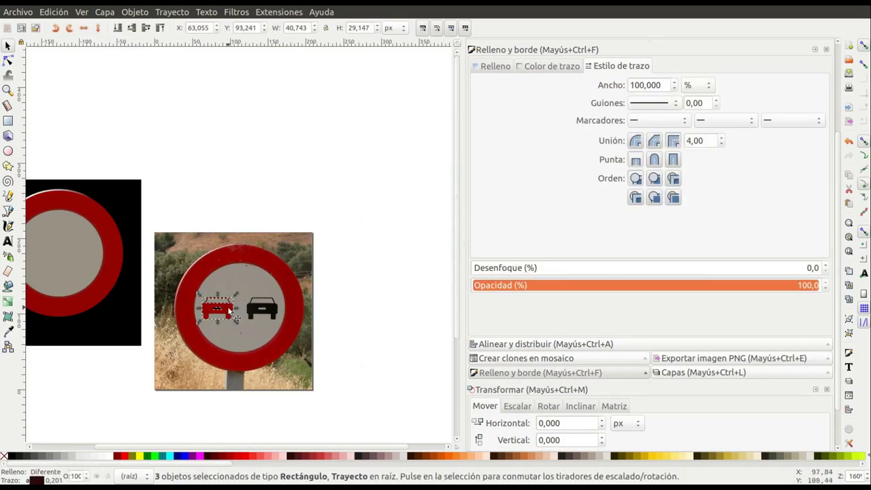
{"action": "left_click_drag", "start_coordinate": [230, 311], "coordinate": [238, 142]}
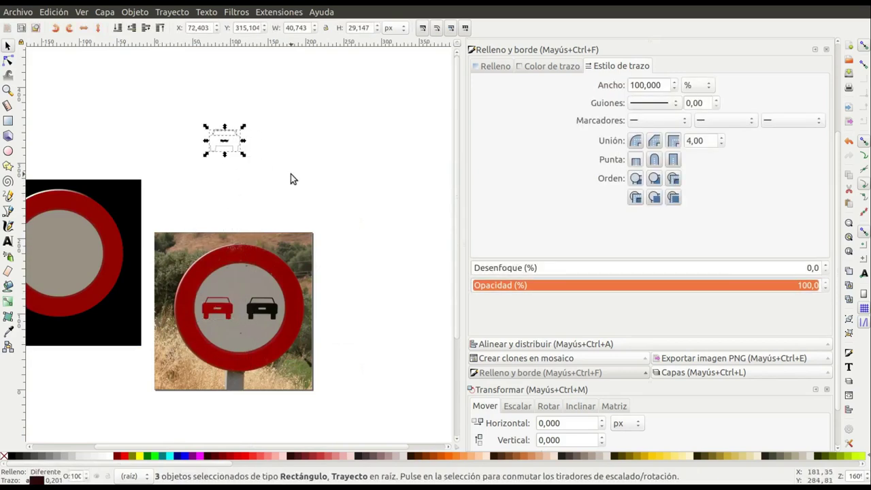
{"action": "scroll", "coordinate": [271, 163], "scroll_direction": "up", "scroll_amount": 2, "text": "ctrl"}
{"action": "scroll", "coordinate": [265, 159], "scroll_direction": "down", "scroll_amount": 1, "text": "ctrl"}
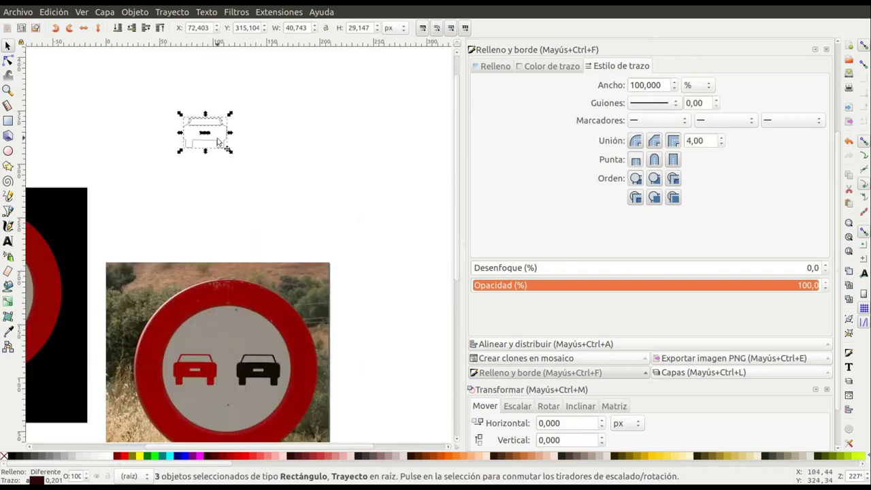
{"action": "left_click_drag", "start_coordinate": [218, 141], "coordinate": [224, 252]}
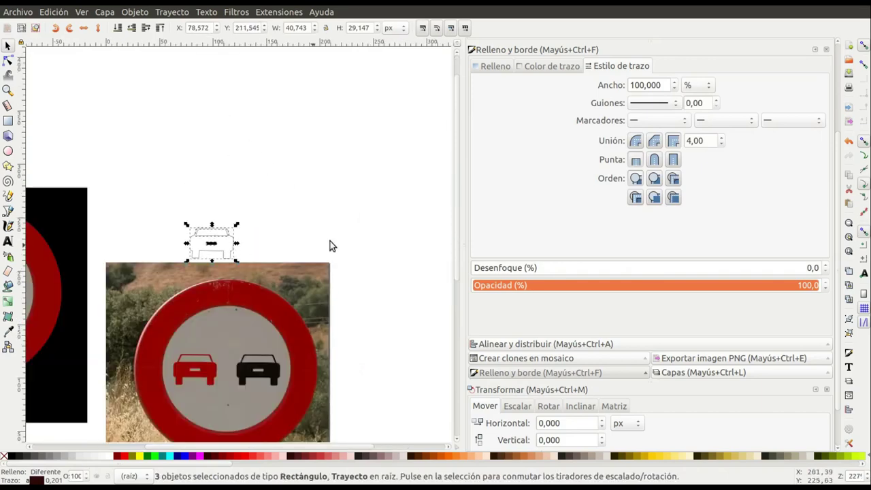
{"action": "scroll", "coordinate": [202, 410], "scroll_direction": "up", "scroll_amount": 2, "text": "ctrl"}
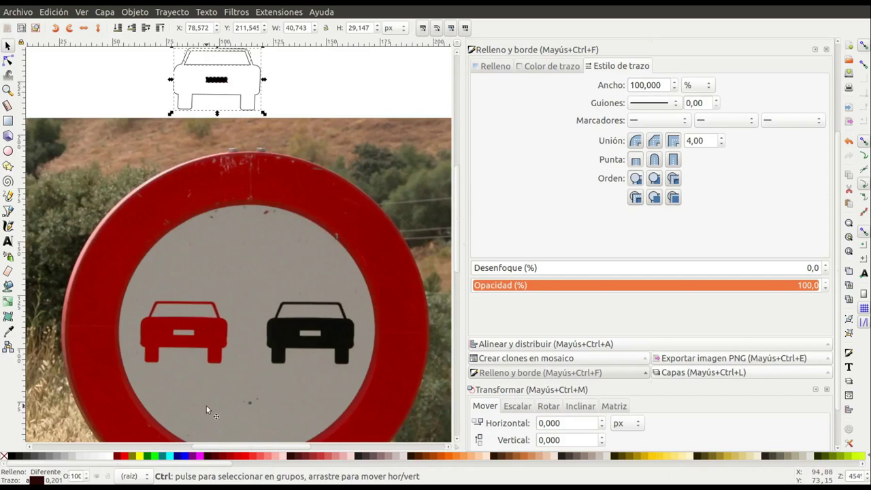
{"action": "left_click", "coordinate": [343, 106]}
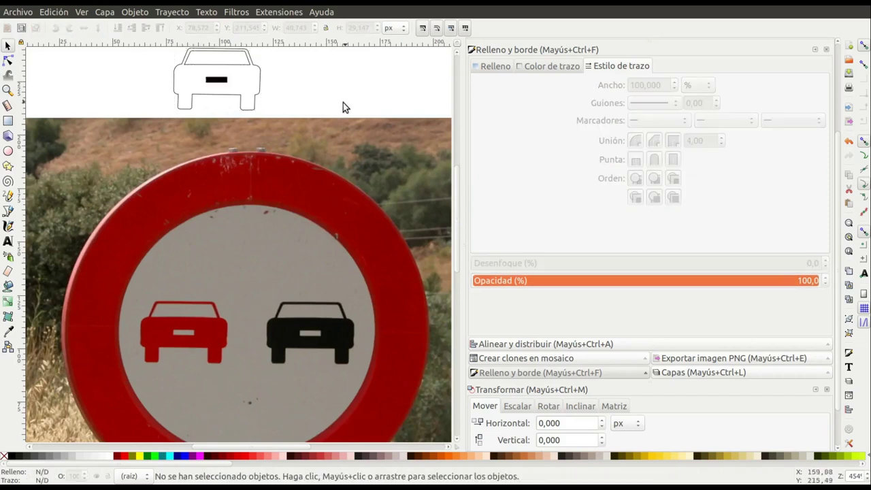
{"action": "left_click", "coordinate": [258, 93]}
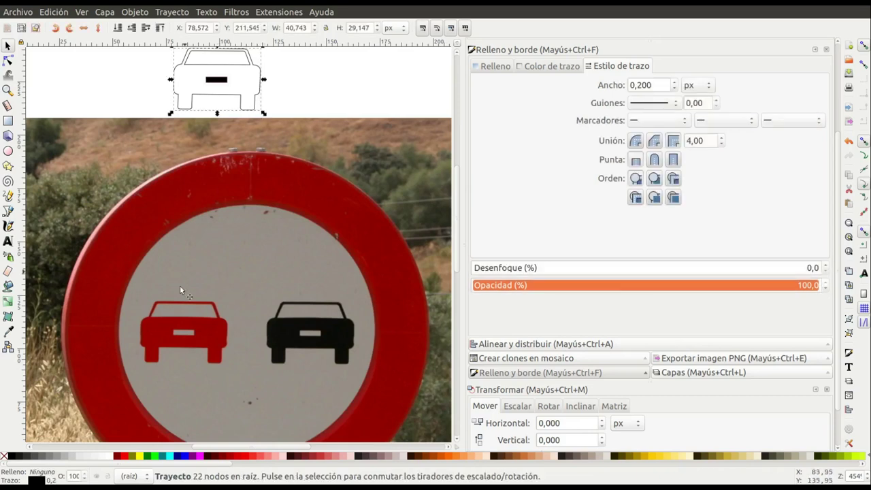
{"action": "left_click", "coordinate": [8, 333]}
{"action": "left_click", "coordinate": [164, 336]}
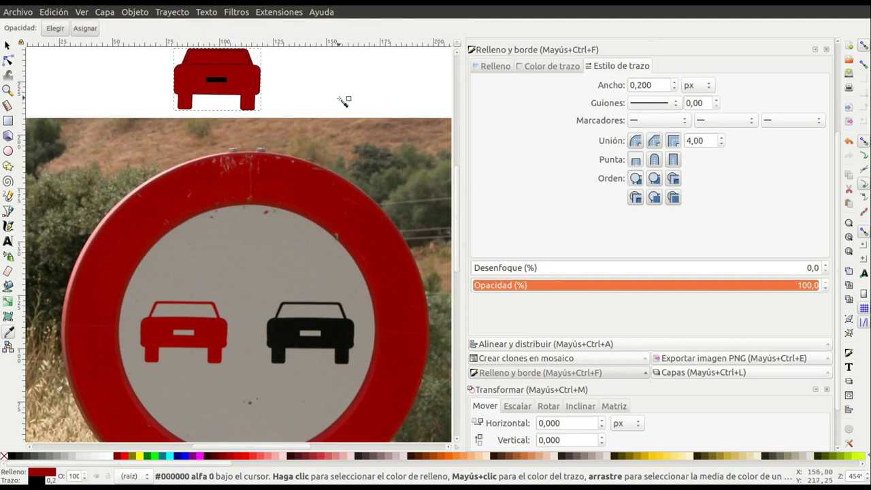
{"action": "scroll", "coordinate": [336, 109], "scroll_direction": "down", "scroll_amount": 1}
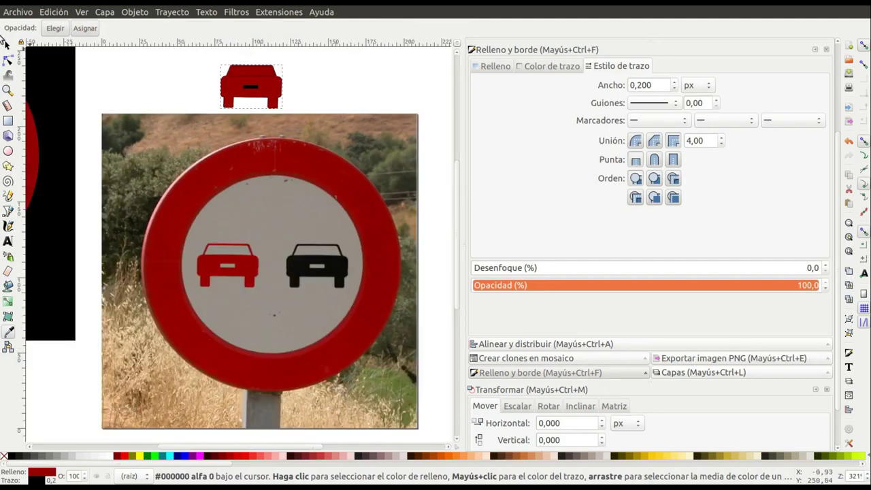
{"action": "left_click", "coordinate": [8, 45]}
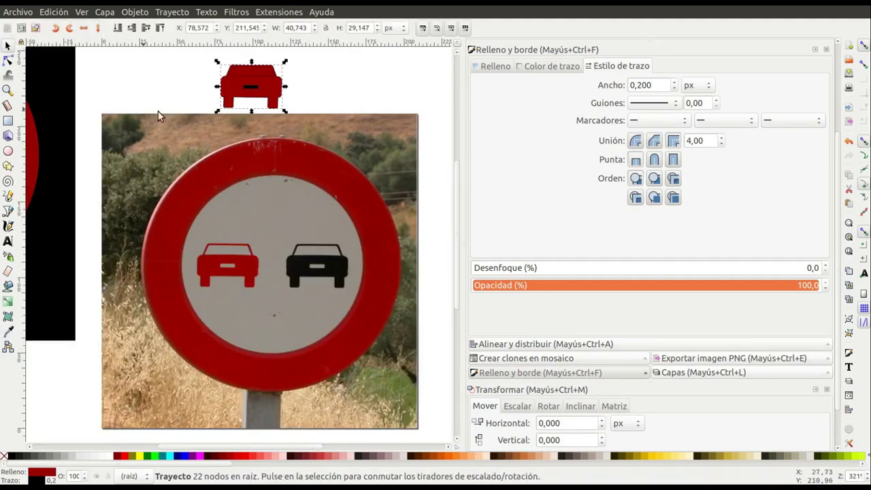
{"action": "left_click", "coordinate": [332, 96]}
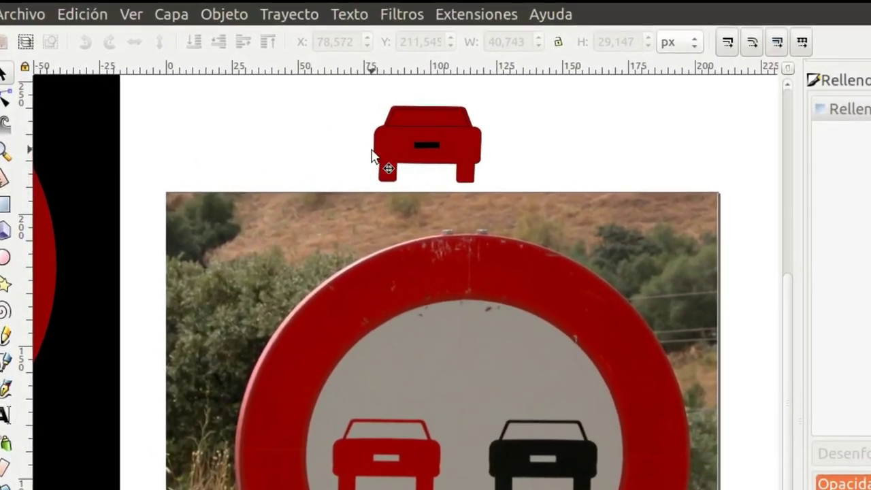
Cut the windshield out of the red car with Path > Difference.
{"action": "left_click", "coordinate": [379, 152]}
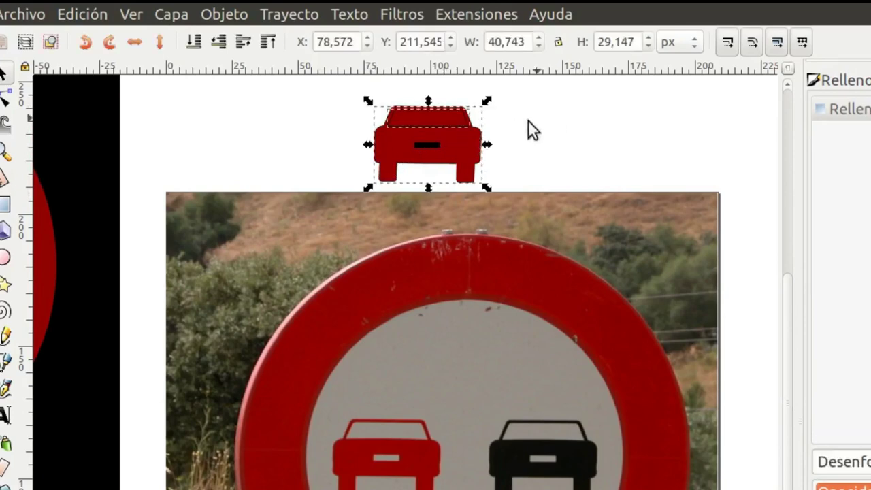
{"action": "scroll", "coordinate": [504, 136], "scroll_direction": "up", "scroll_amount": 1, "text": "ctrl"}
{"action": "scroll", "coordinate": [497, 159], "scroll_direction": "up", "scroll_amount": 3, "text": "ctrl"}
{"action": "scroll", "coordinate": [524, 170], "scroll_direction": "up", "scroll_amount": 3}
{"action": "scroll", "coordinate": [490, 143], "scroll_direction": "up", "scroll_amount": 2}
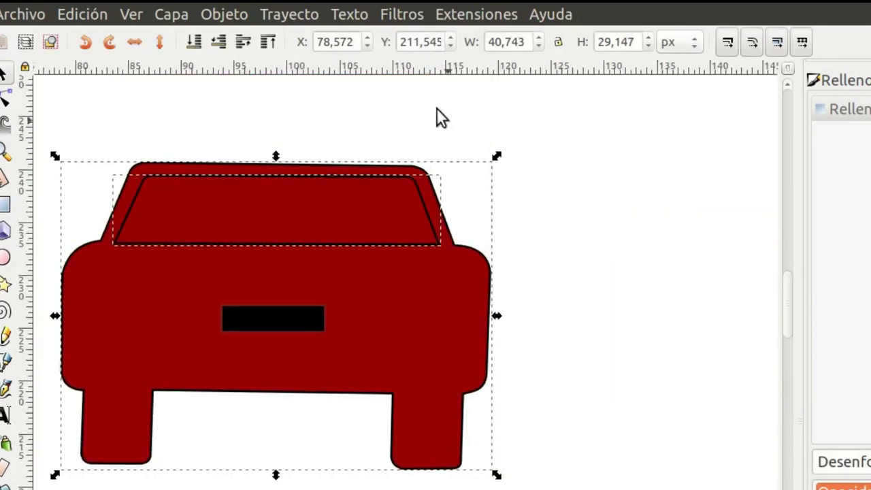
{"action": "left_click", "coordinate": [282, 17]}
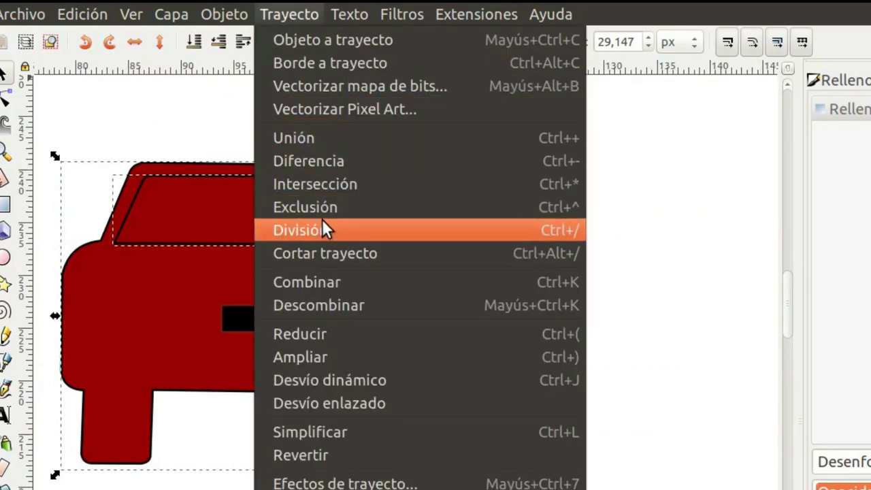
{"action": "left_click", "coordinate": [336, 163]}
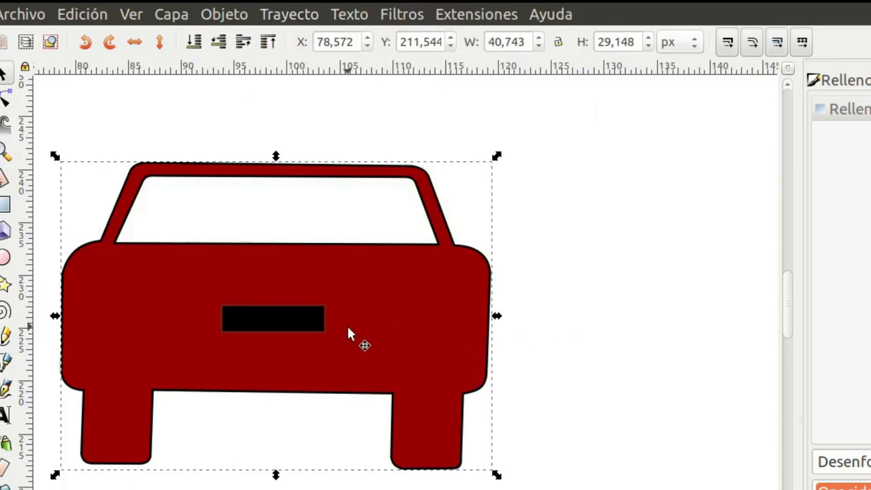
Cut the black plate rectangle out of the red car with Difference.
{"action": "left_click", "coordinate": [304, 325], "text": "shift"}
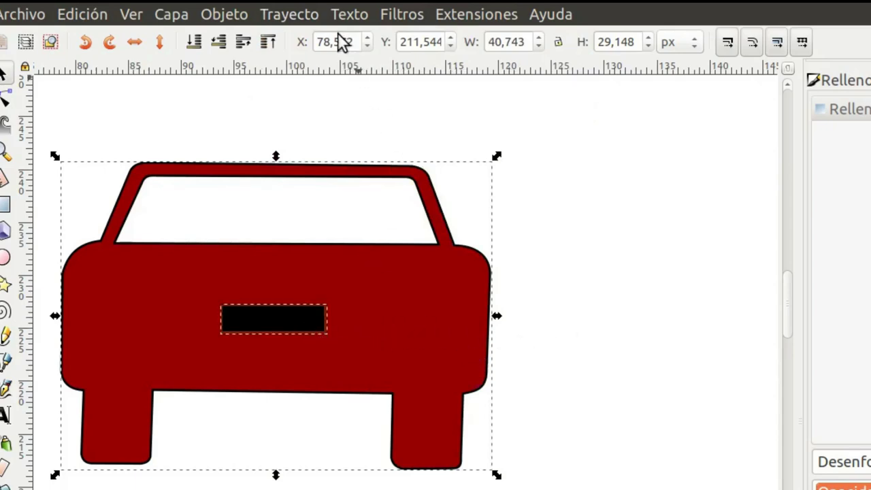
{"action": "left_click", "coordinate": [306, 15]}
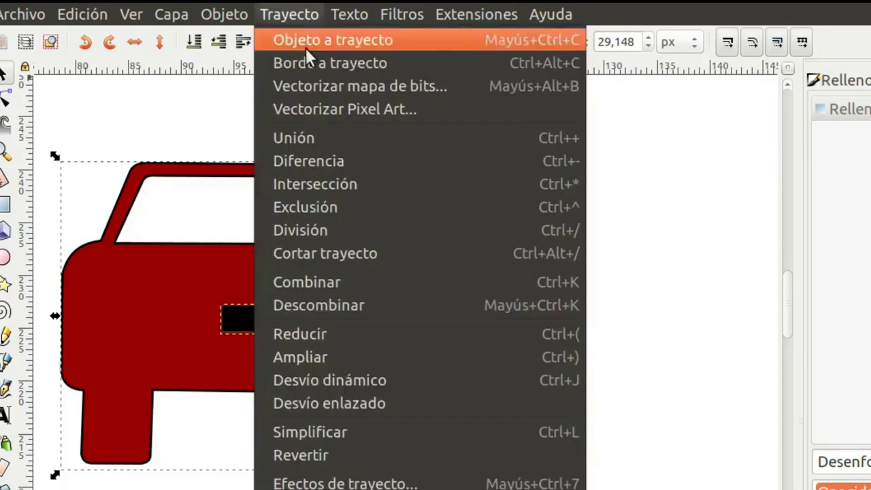
{"action": "left_click", "coordinate": [327, 161]}
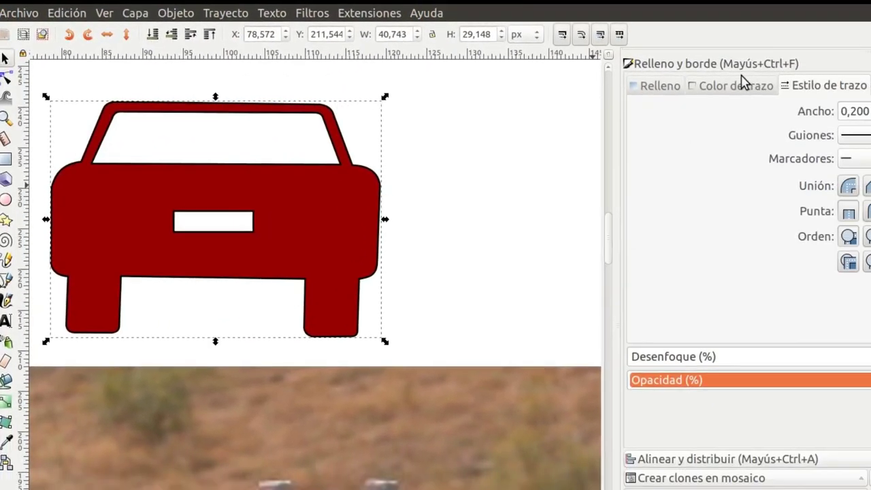
Set the red car's stroke colour to none to remove its outline.
{"action": "left_click", "coordinate": [744, 85]}
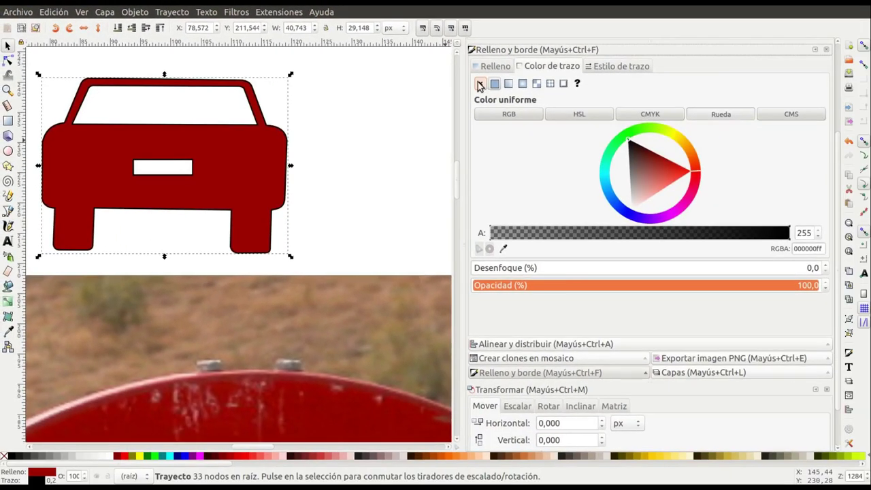
{"action": "left_click", "coordinate": [479, 84]}
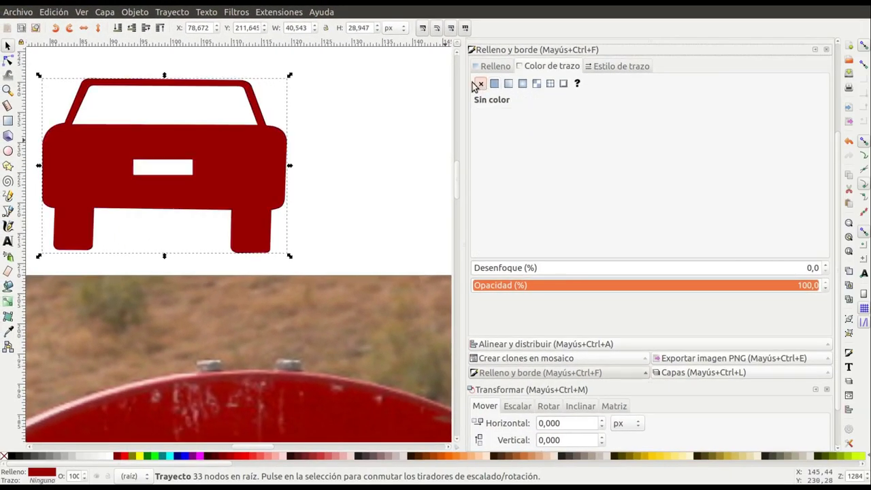
{"action": "left_click", "coordinate": [345, 117]}
{"action": "scroll", "coordinate": [347, 120], "scroll_direction": "down", "scroll_amount": 4}
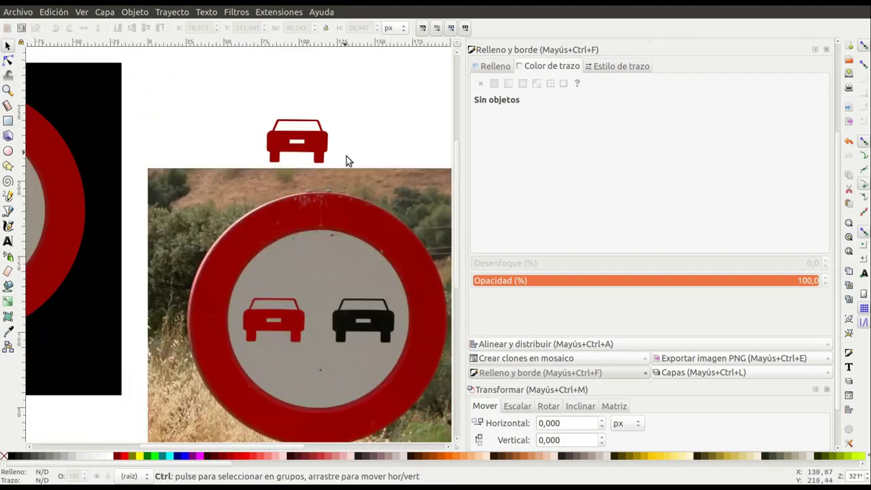
Drag the red car silhouette onto the grey disc of the drawn sign.
{"action": "mouse_move", "coordinate": [232, 92]}
{"action": "left_mouse_down"}
{"action": "mouse_move", "coordinate": [292, 145]}
{"action": "mouse_move", "coordinate": [368, 166]}
{"action": "left_mouse_up"}
{"action": "left_click_drag", "start_coordinate": [289, 447], "coordinate": [252, 447]}
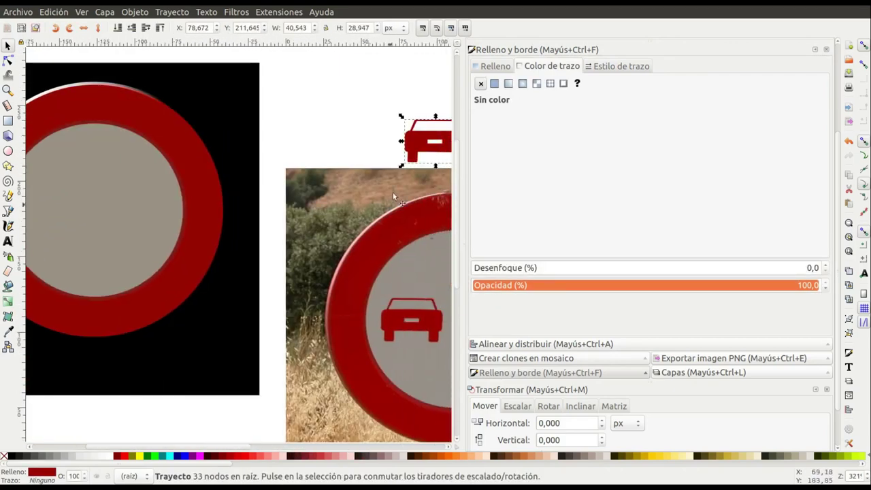
{"action": "mouse_move", "coordinate": [416, 141]}
{"action": "left_mouse_down"}
{"action": "mouse_move", "coordinate": [170, 197]}
{"action": "mouse_move", "coordinate": [68, 197]}
{"action": "mouse_move", "coordinate": [153, 190]}
{"action": "mouse_move", "coordinate": [167, 208]}
{"action": "left_mouse_up"}
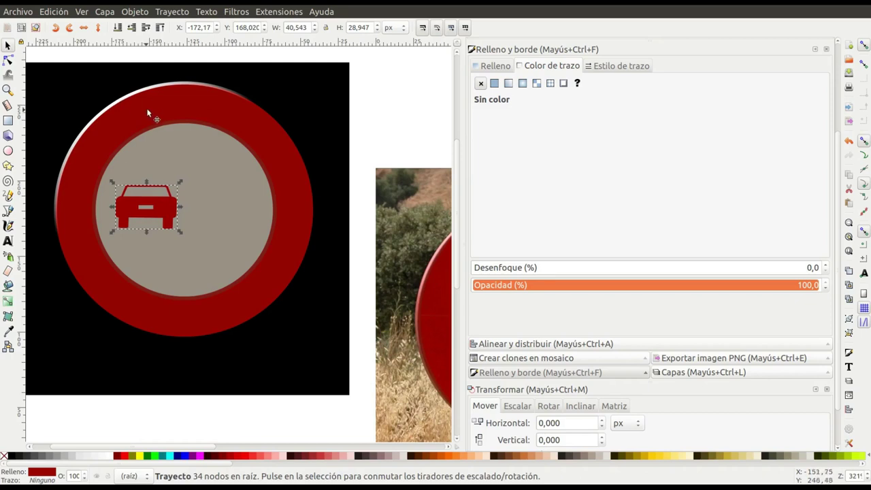
Paste a copy of the car to its right and colour it black from the photo's car.
{"action": "key", "text": "ctrl"}
{"action": "key", "text": "ctrl+v"}
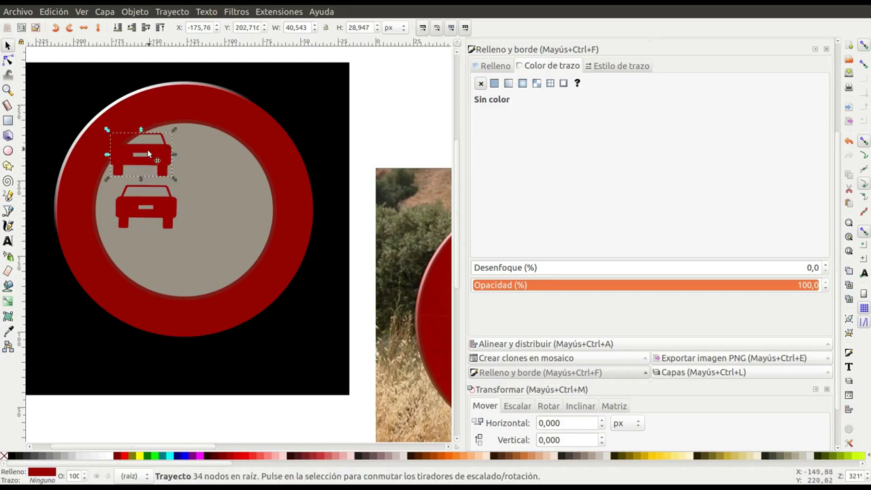
{"action": "left_click_drag", "start_coordinate": [157, 148], "coordinate": [237, 203]}
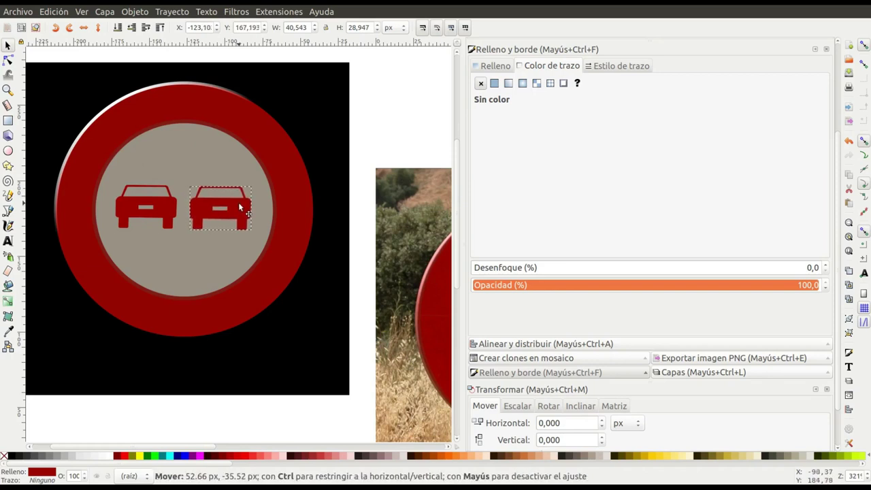
{"action": "left_click_drag", "start_coordinate": [238, 204], "coordinate": [238, 204]}
{"action": "scroll", "coordinate": [275, 180], "scroll_direction": "down", "scroll_amount": 2, "text": "ctrl"}
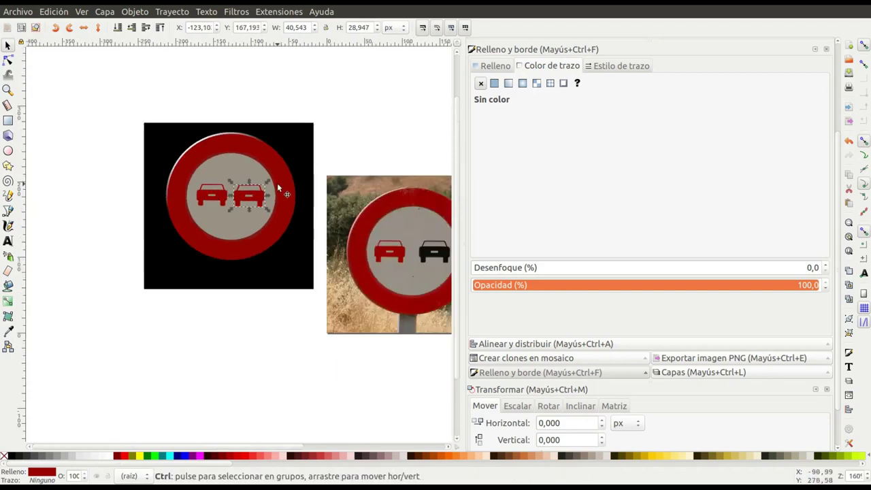
{"action": "left_click", "coordinate": [9, 331]}
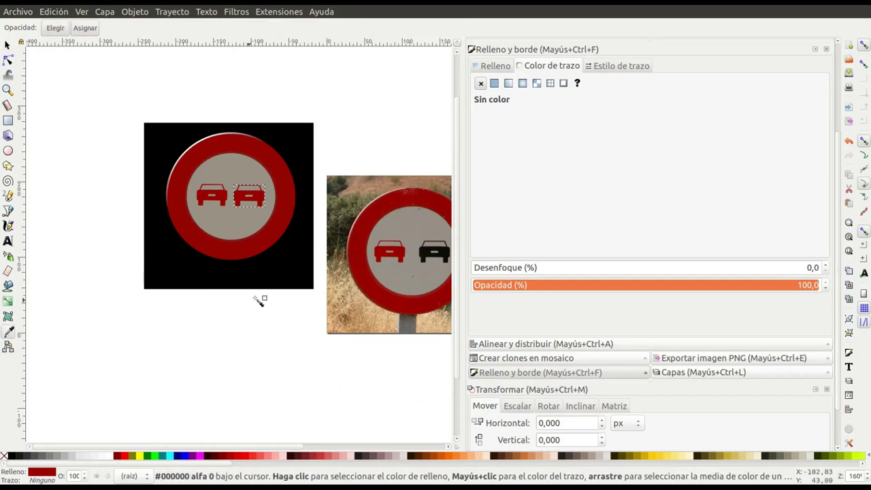
{"action": "left_click", "coordinate": [428, 253]}
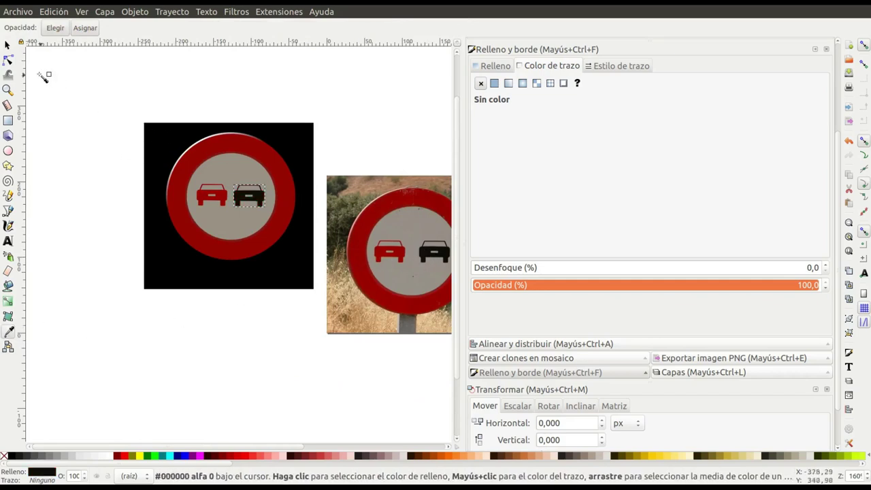
{"action": "left_click", "coordinate": [7, 45]}
Delete the reference photo, then delete the black backdrop square behind the sign.
{"action": "key", "text": "Escape"}
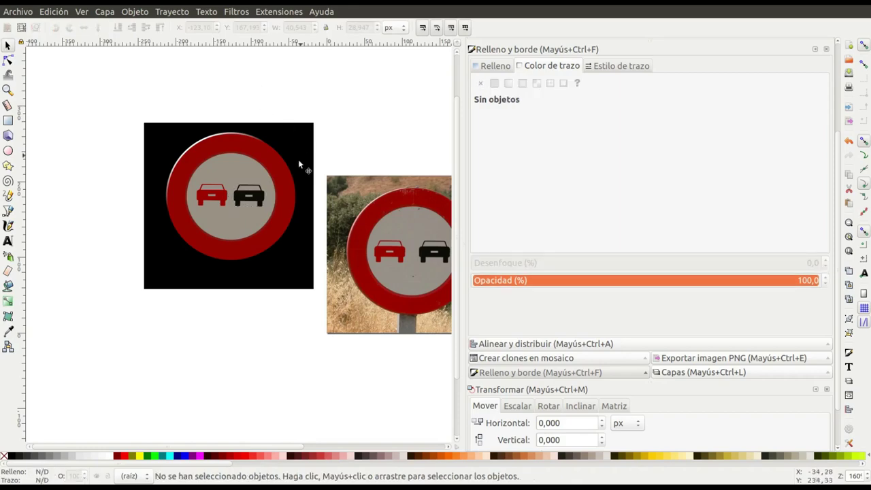
{"action": "scroll", "coordinate": [272, 197], "scroll_direction": "up", "scroll_amount": 2}
{"action": "scroll", "coordinate": [276, 199], "scroll_direction": "down", "scroll_amount": 1}
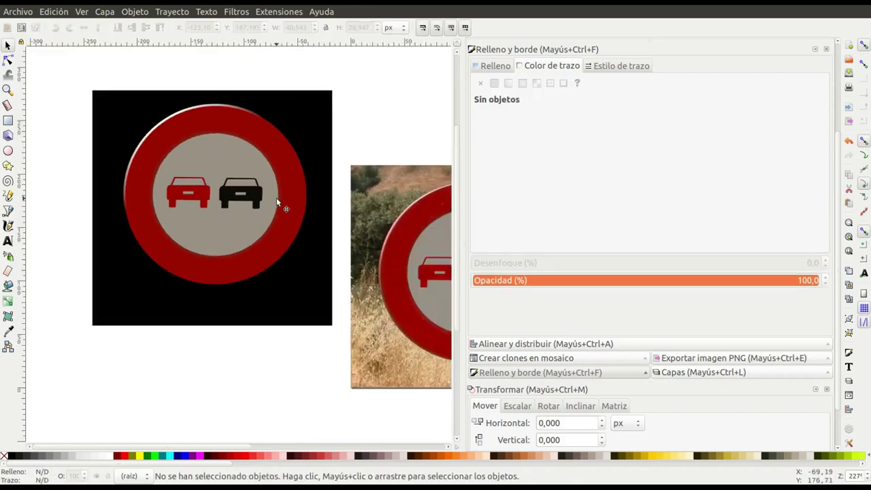
{"action": "left_click", "coordinate": [389, 201]}
{"action": "key", "text": "Delete"}
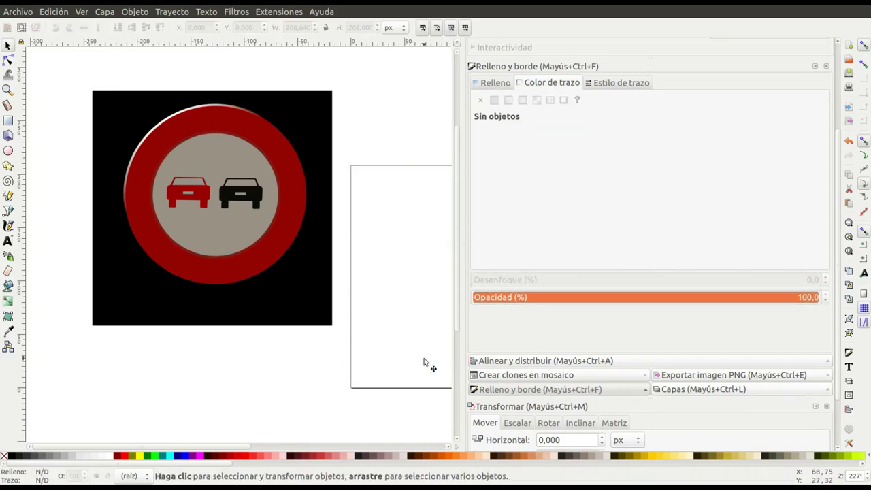
{"action": "left_click", "coordinate": [315, 123]}
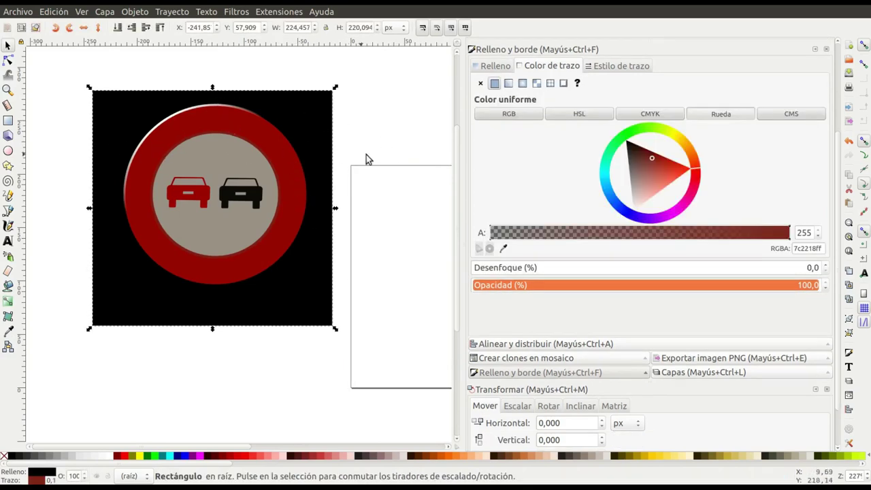
{"action": "key", "text": "Delete"}
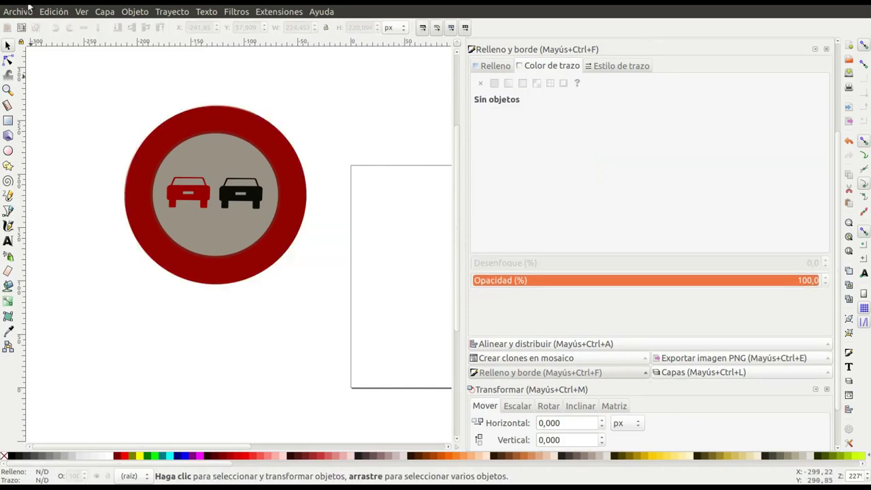
In Document Properties, apply 'Fit page to drawing or selection' to wrap the page around the sign.
{"action": "left_click", "coordinate": [28, 15]}
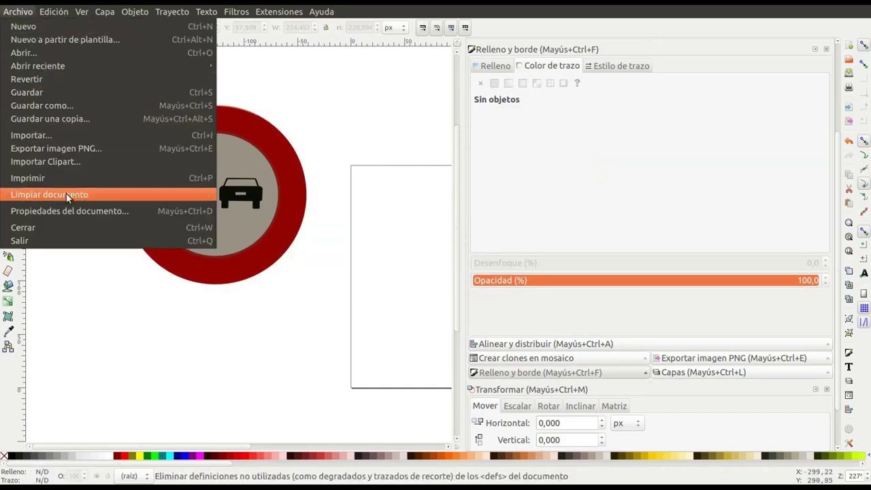
{"action": "left_click", "coordinate": [67, 211]}
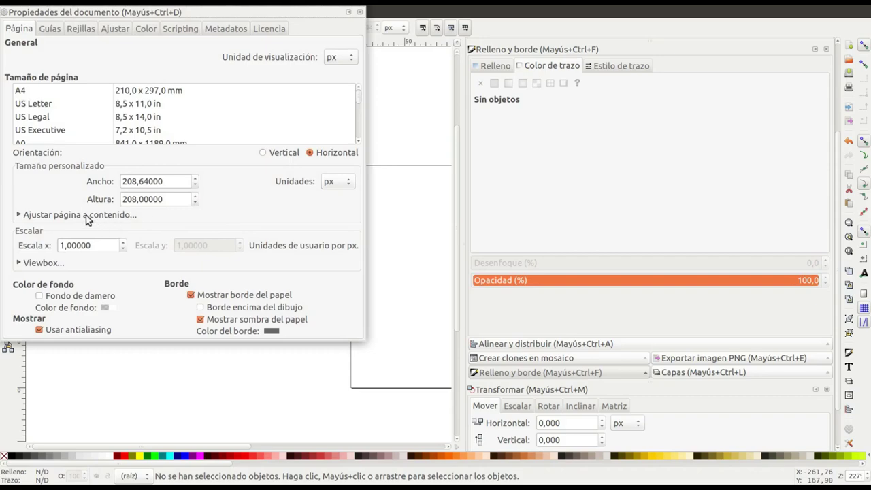
{"action": "left_click", "coordinate": [76, 215]}
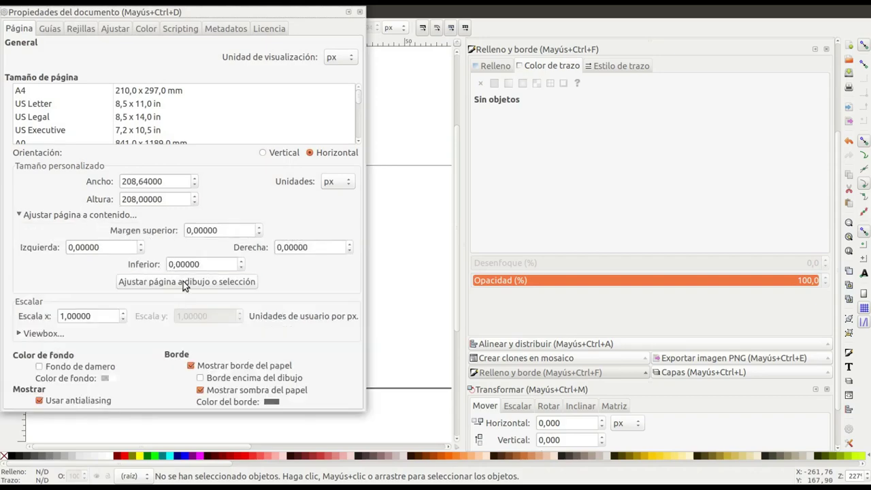
{"action": "left_click", "coordinate": [183, 280]}
{"action": "left_click", "coordinate": [360, 11]}
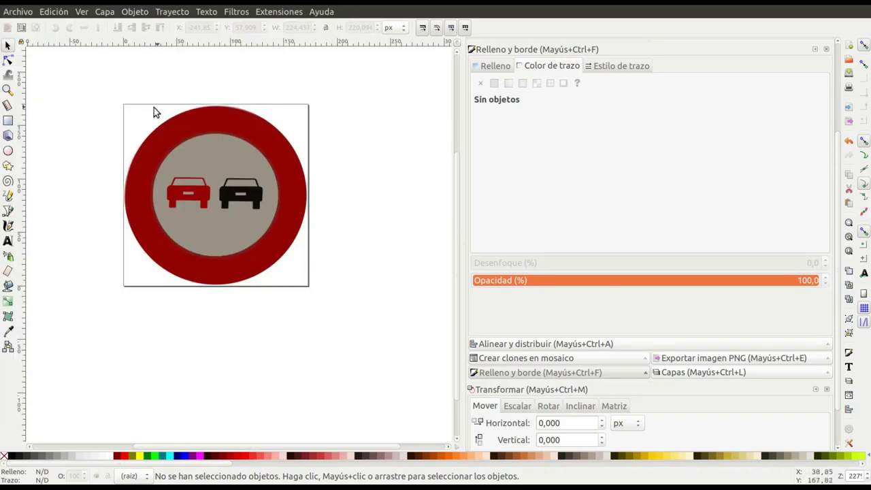